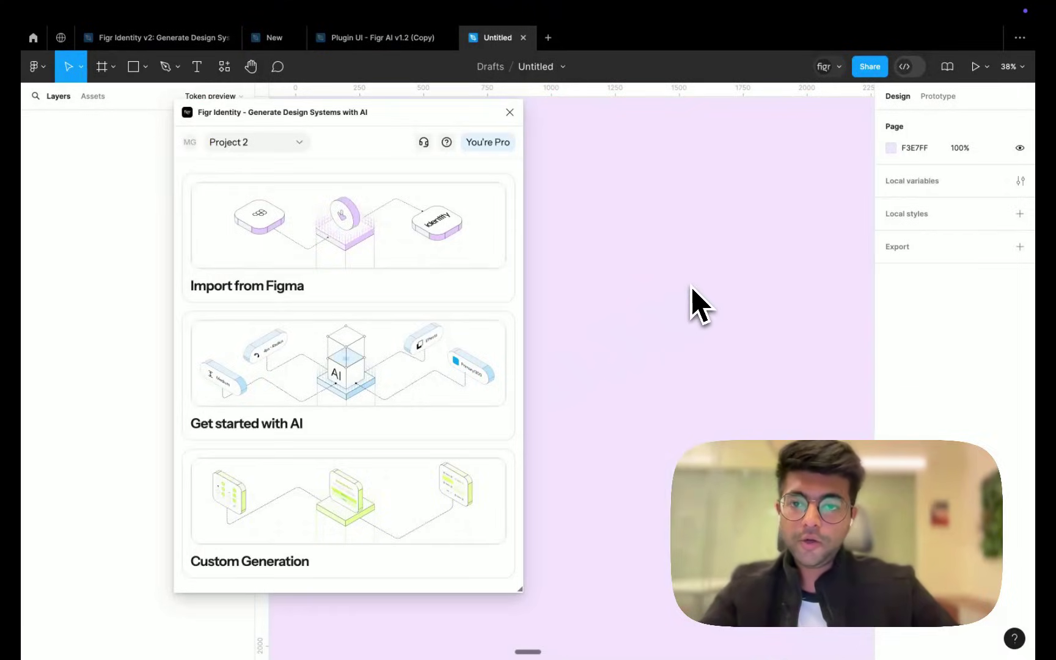
Describe a healthcare Web App (SaaS Dashboards) project with pastel and light colour styles
click(493, 333)
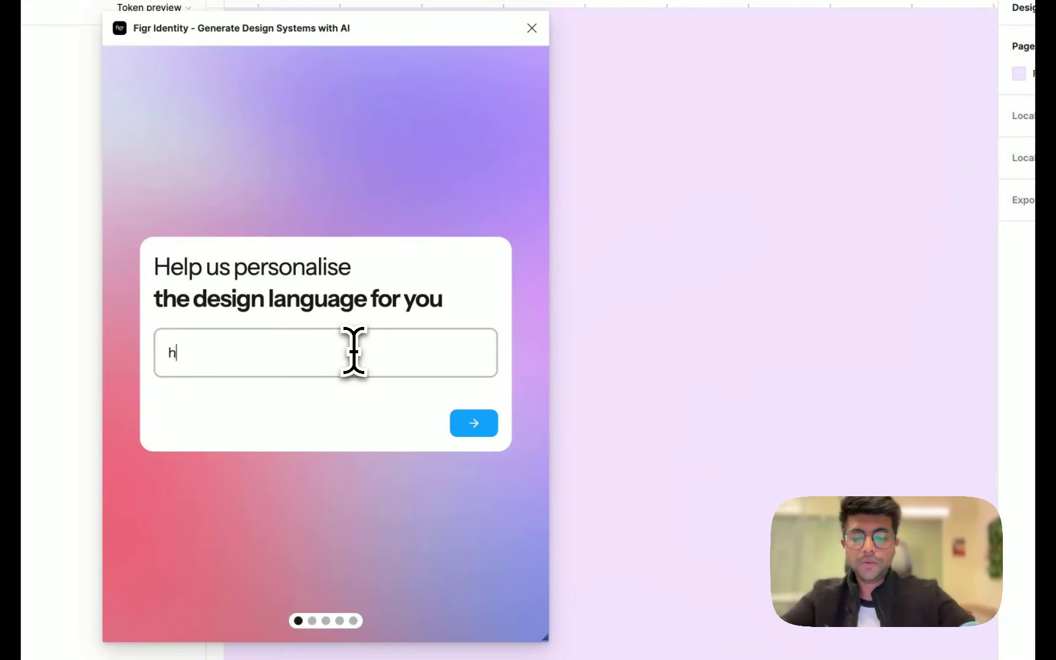
key(Return)
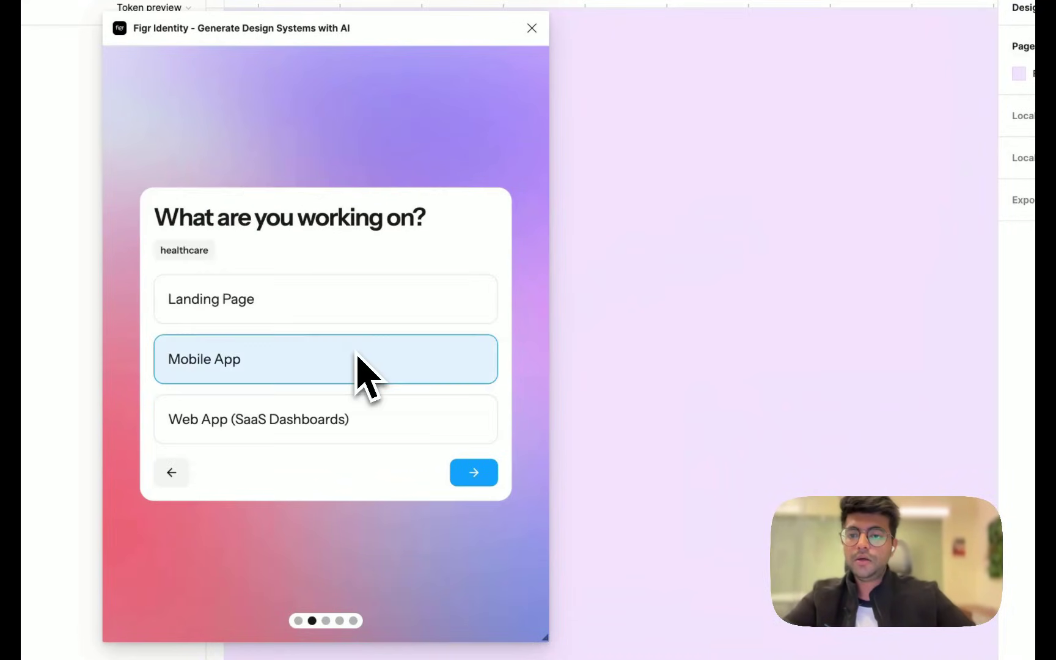
click(453, 469)
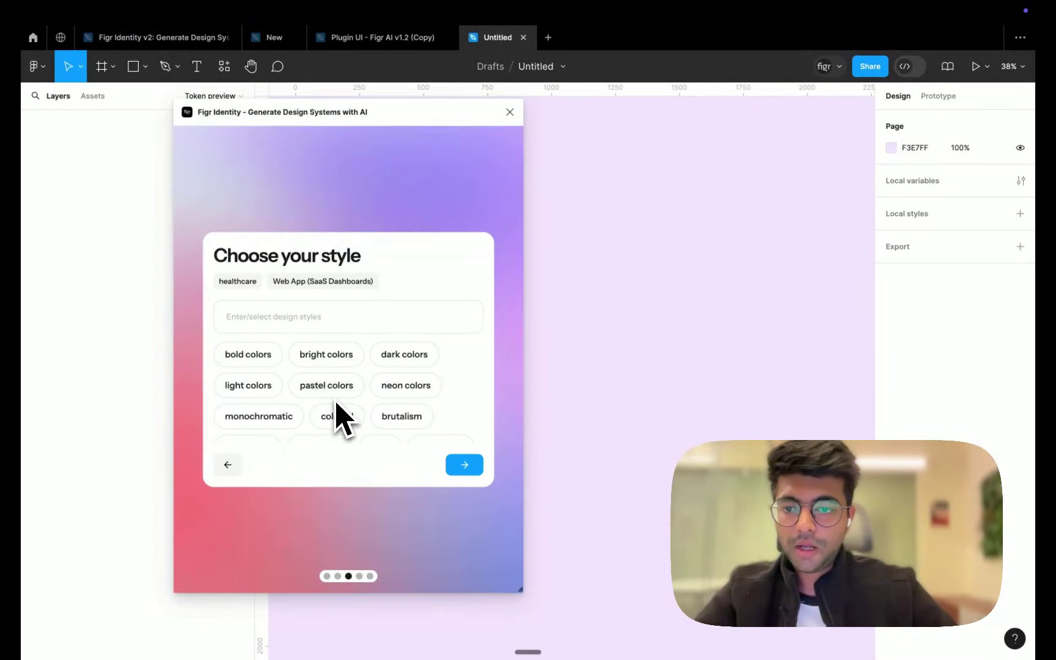
click(326, 385)
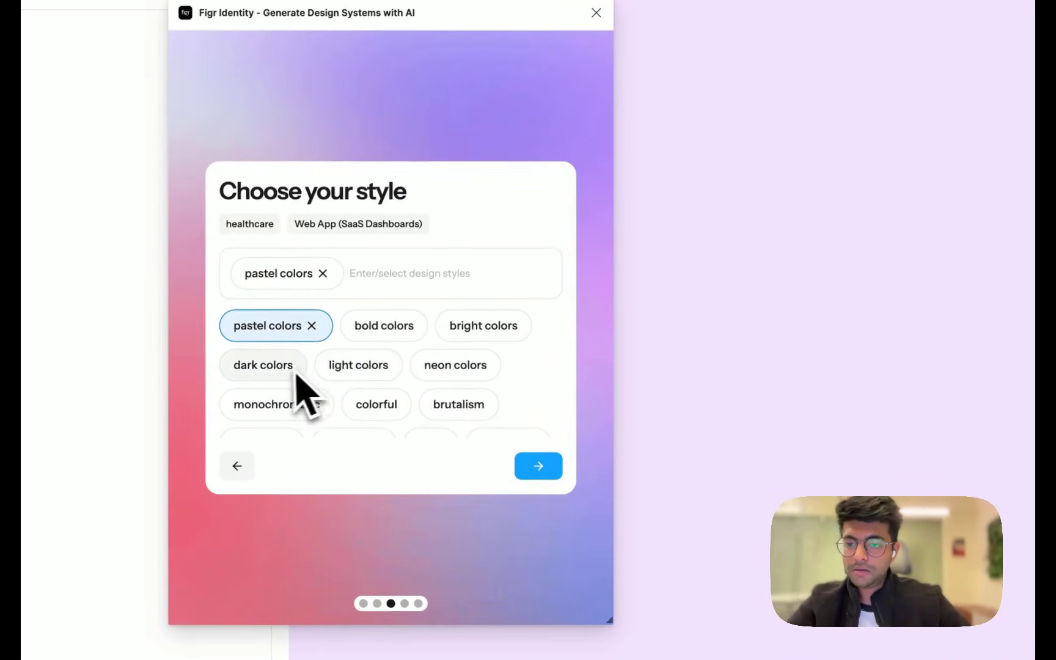
click(329, 384)
scroll(379, 371, down, 3)
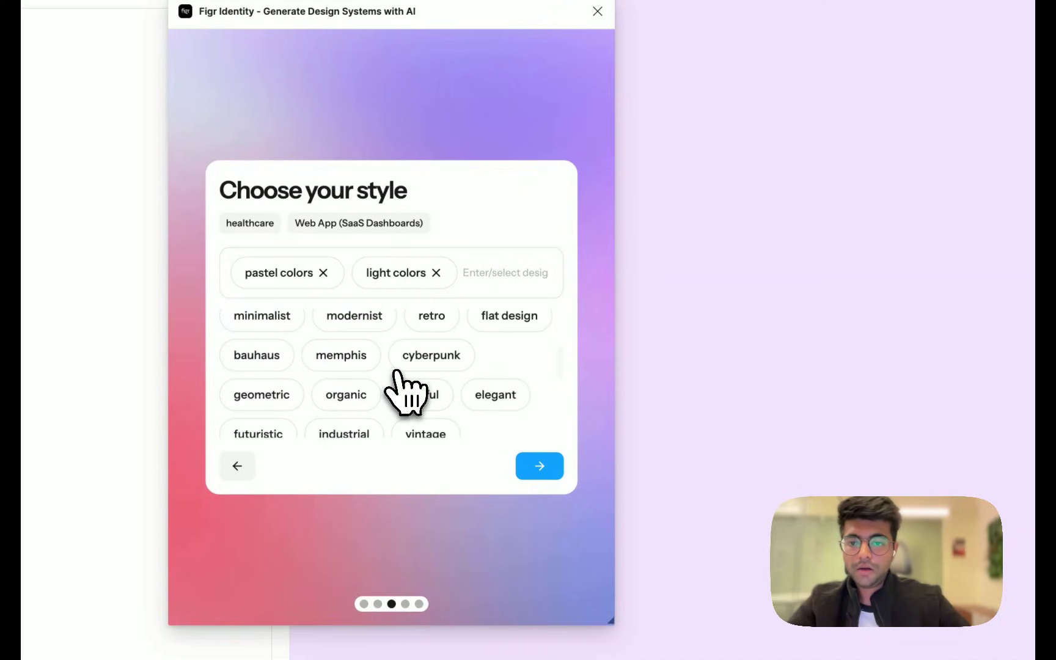
scroll(421, 410, up, 2)
Pick the flowers, blue bokeh and pink beach mood images and continue to the preview
click(529, 466)
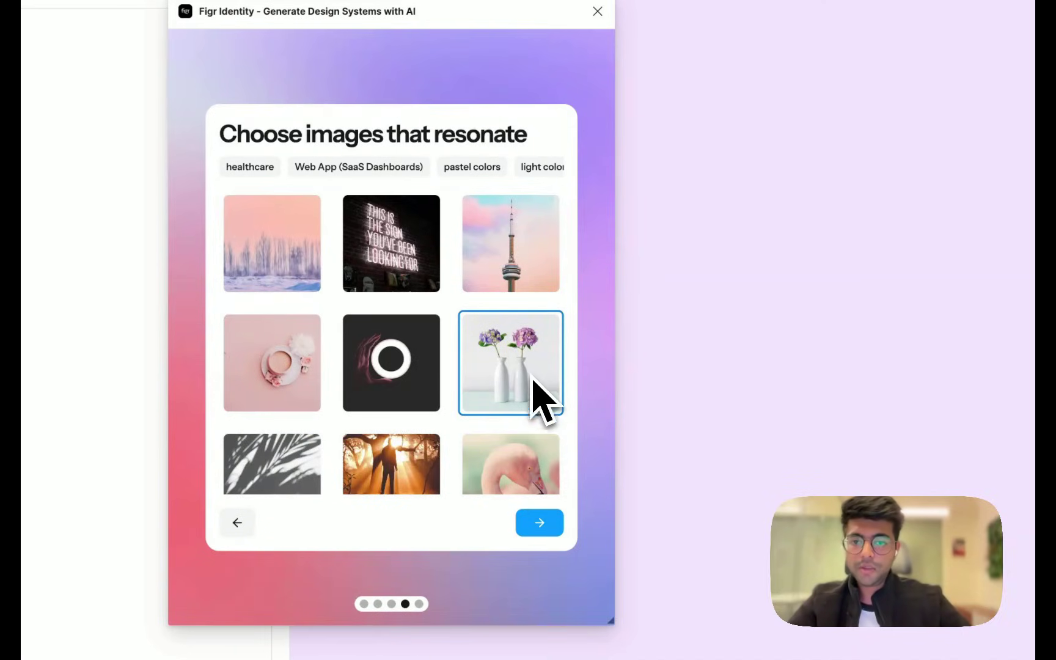
scroll(535, 391, down, 2)
click(529, 262)
scroll(513, 366, down, 2)
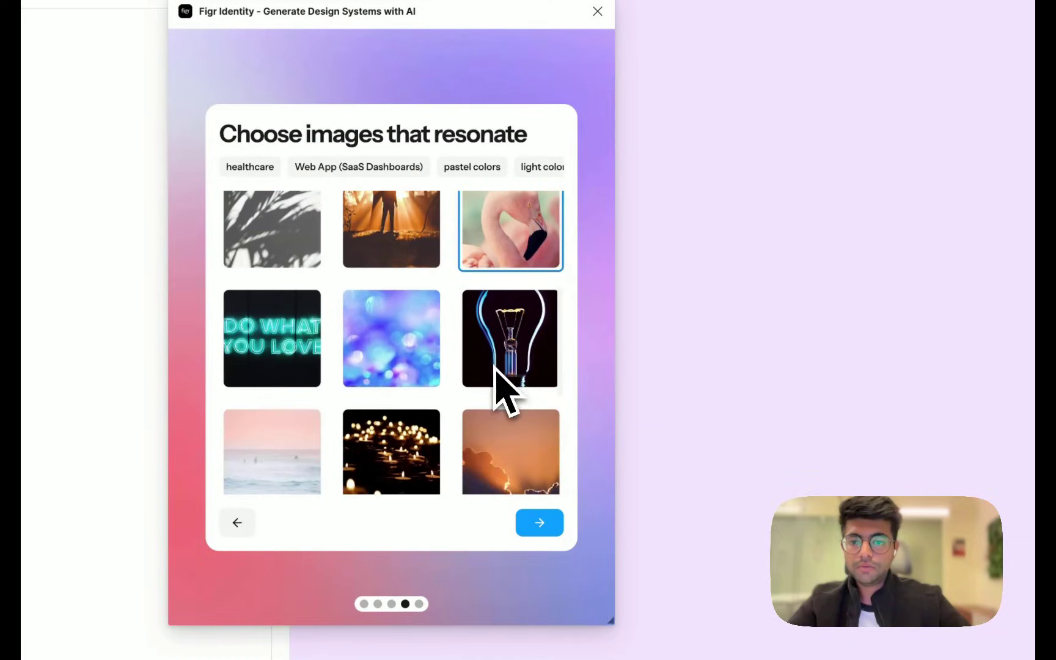
click(407, 365)
click(327, 446)
scroll(489, 510, down, 2)
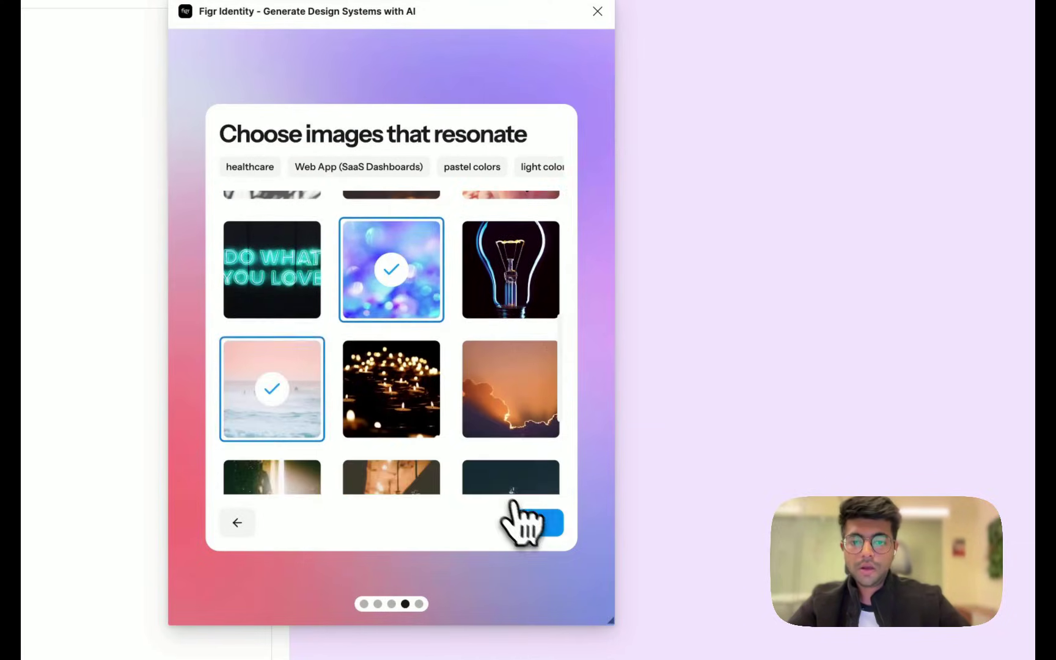
click(535, 523)
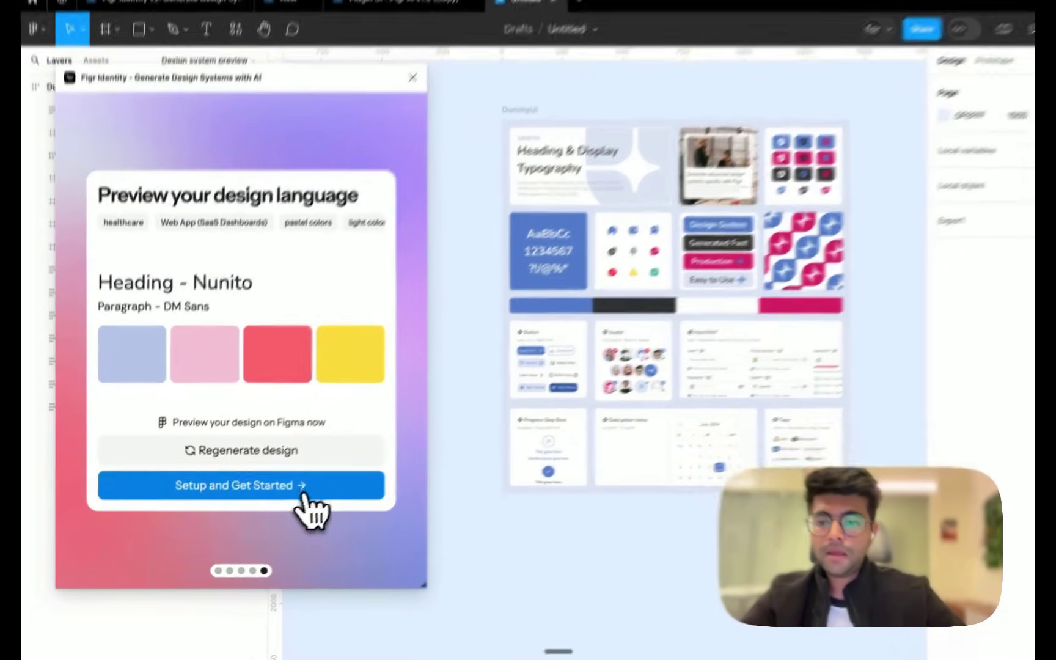
Set up the design system, review its Typography and Spacing tokens, and open the export options
click(290, 500)
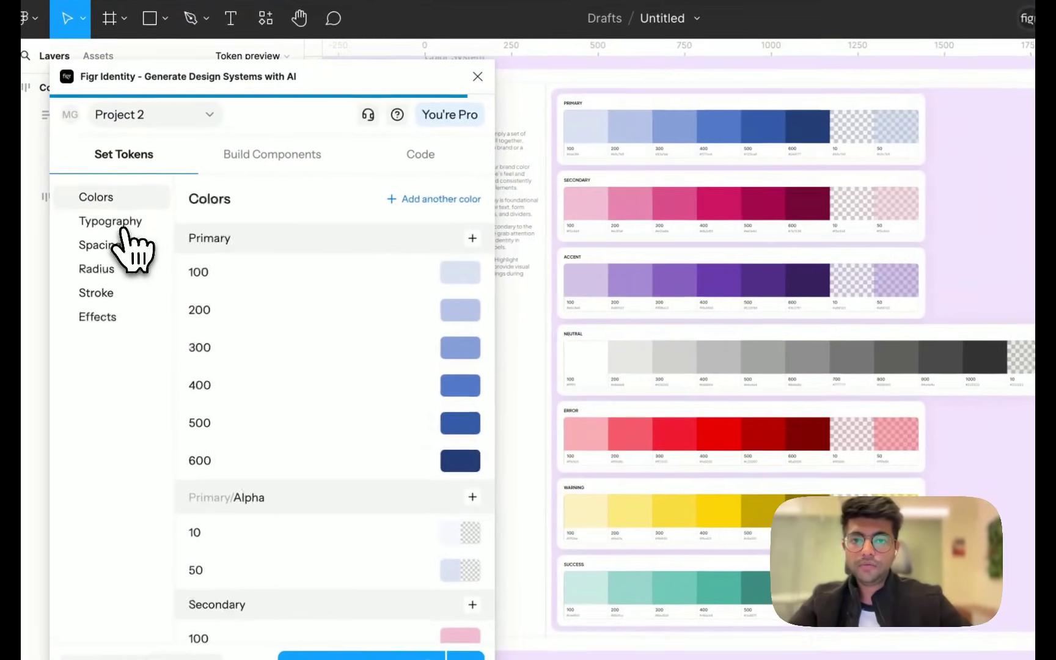
click(111, 230)
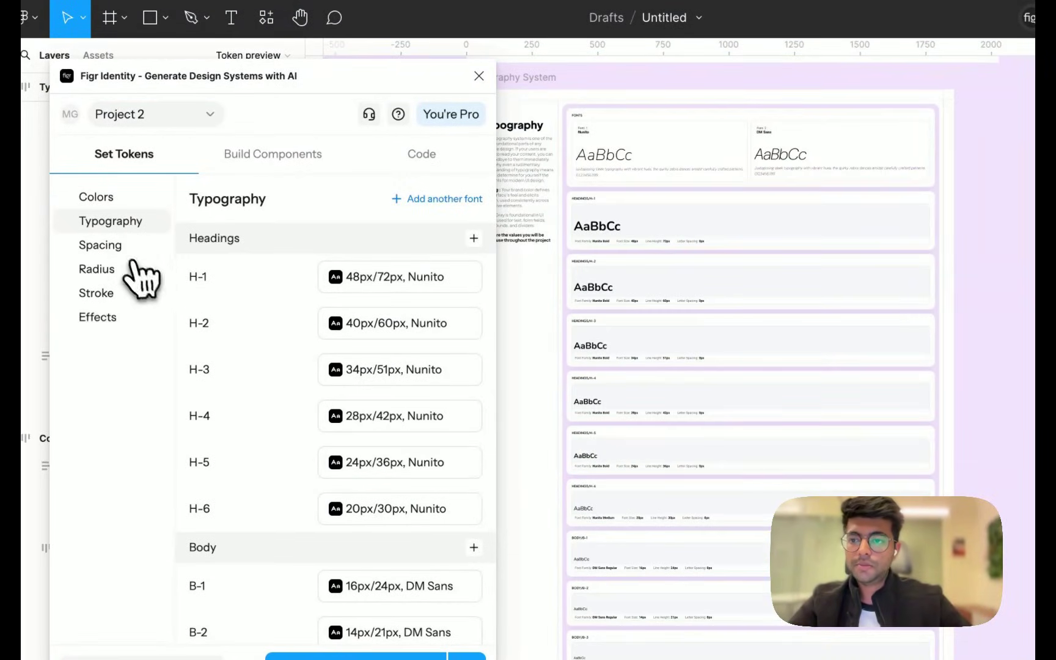
click(130, 251)
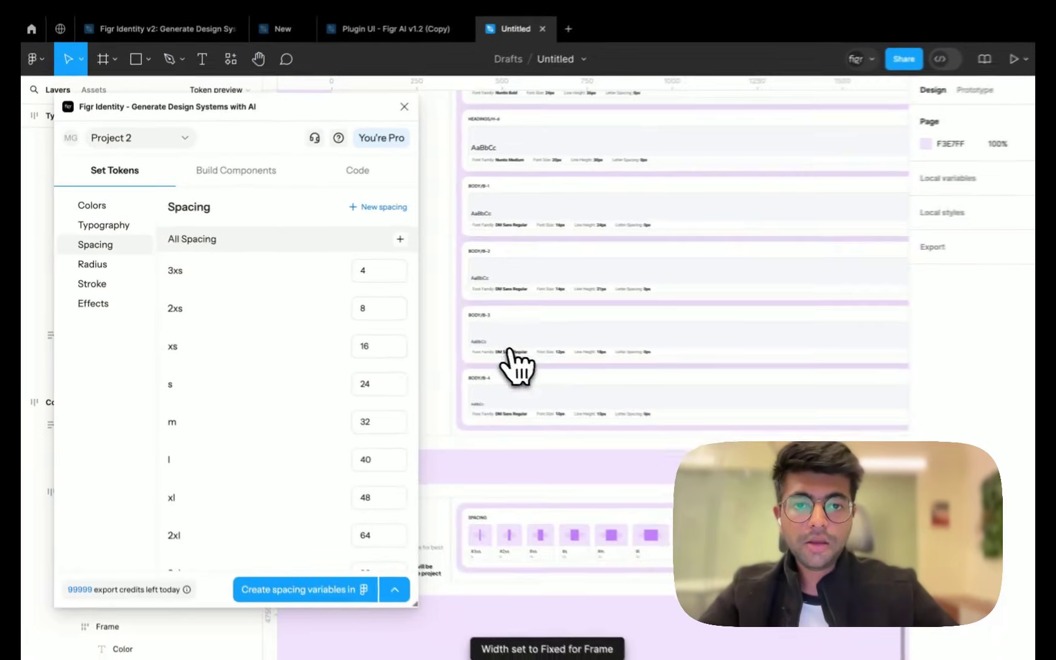
scroll(495, 365, up, 10)
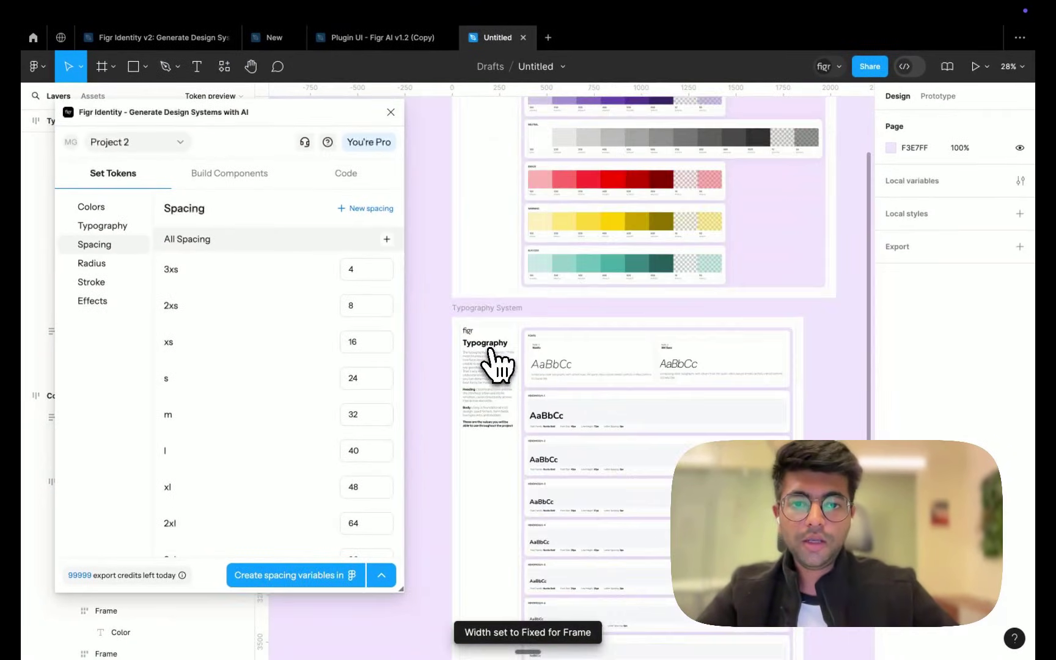
scroll(496, 365, up, 4)
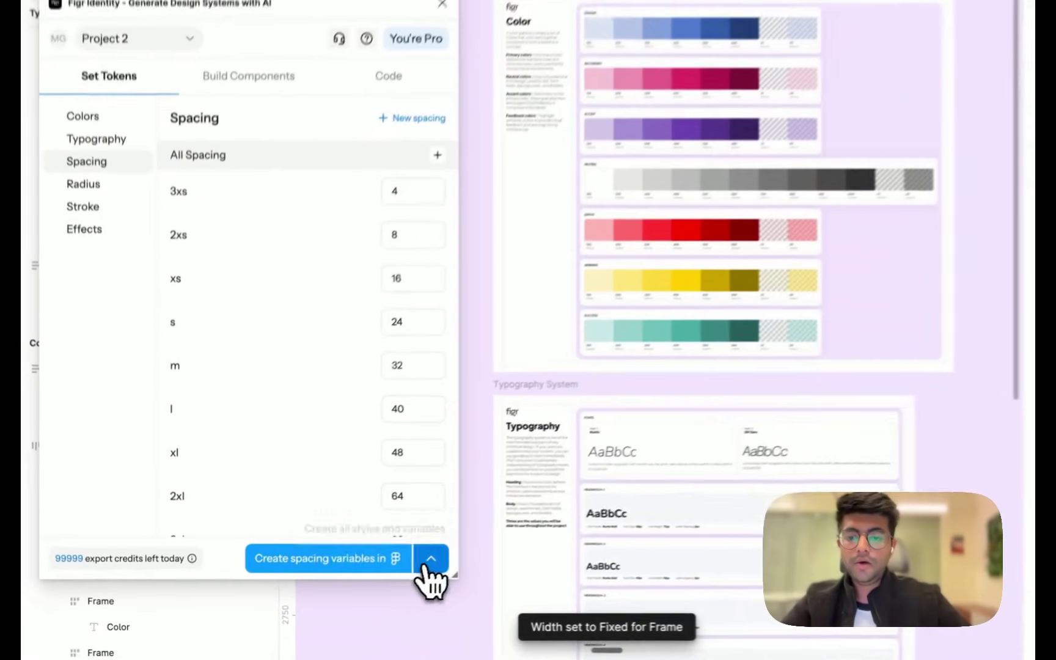
click(381, 575)
Create all tokens in Figma and inspect the Color, Typography, Radius, Stroke and Spacing sheets
click(365, 542)
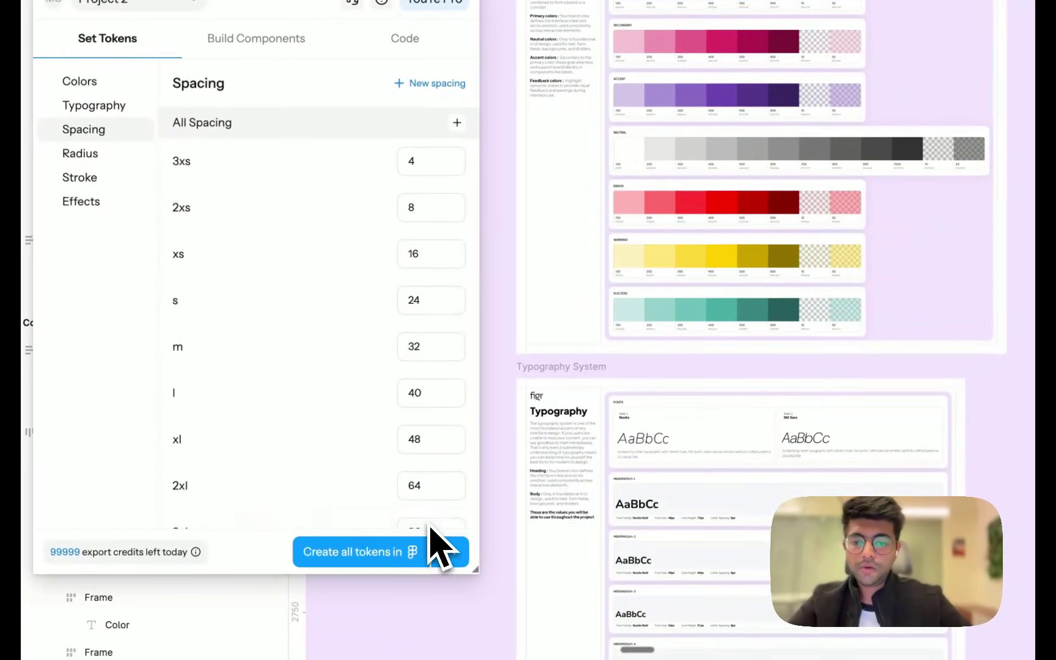
click(363, 557)
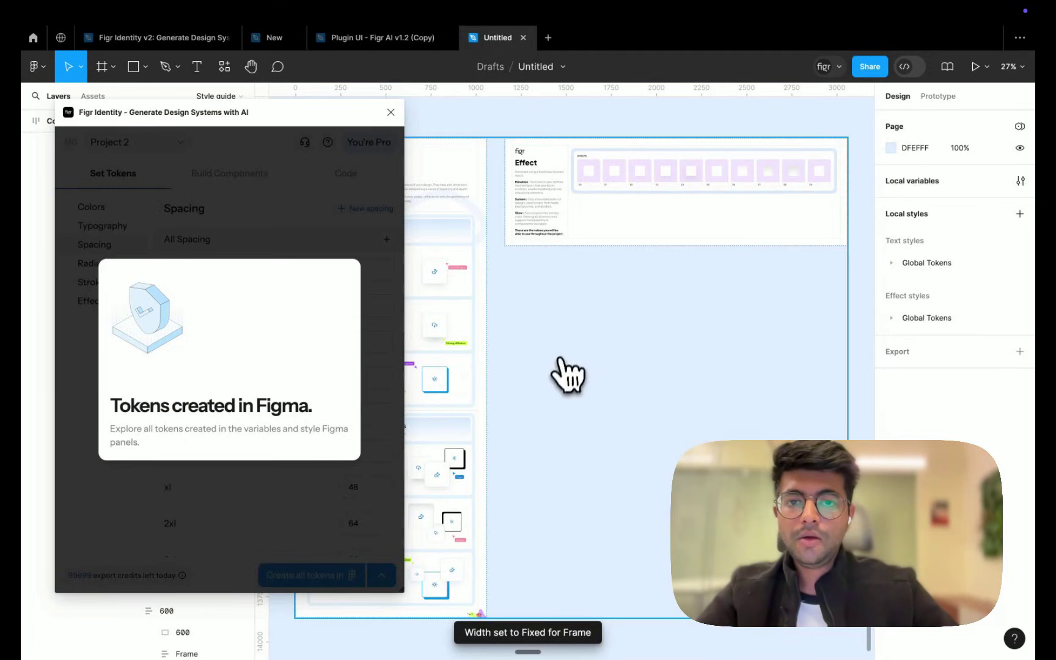
scroll(567, 374, down, 5)
scroll(565, 365, down, 8)
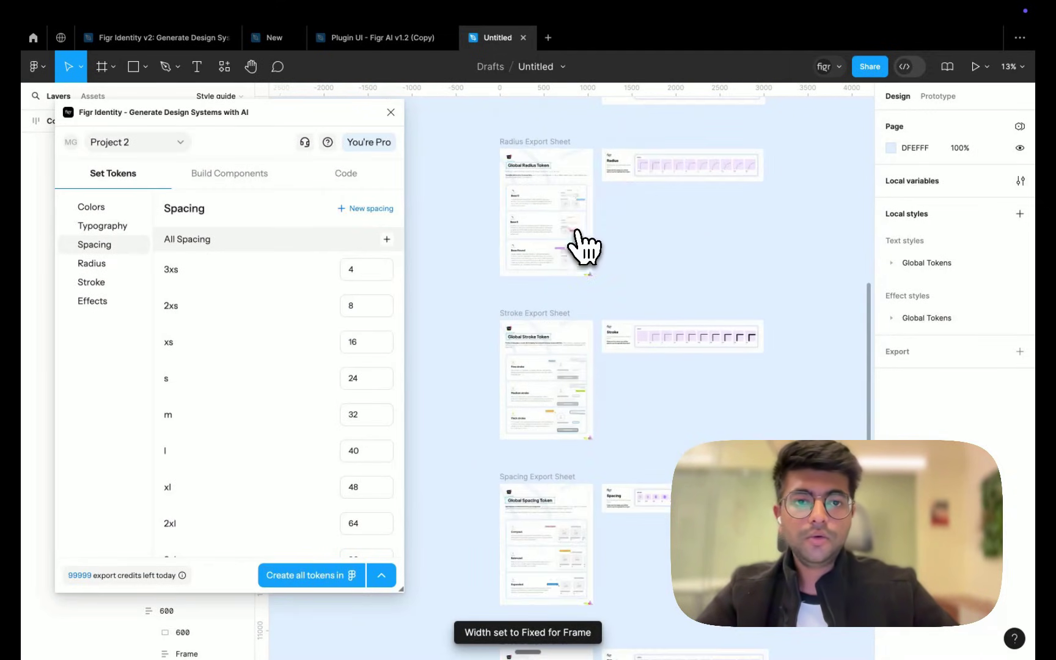
scroll(578, 232, up, 5)
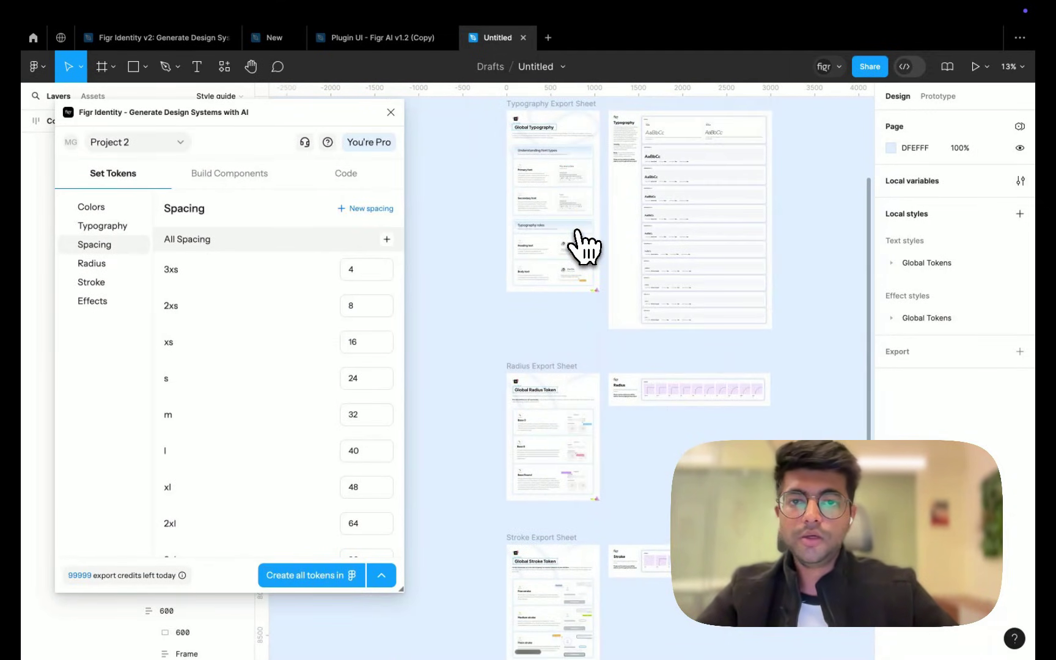
scroll(583, 248, up, 6)
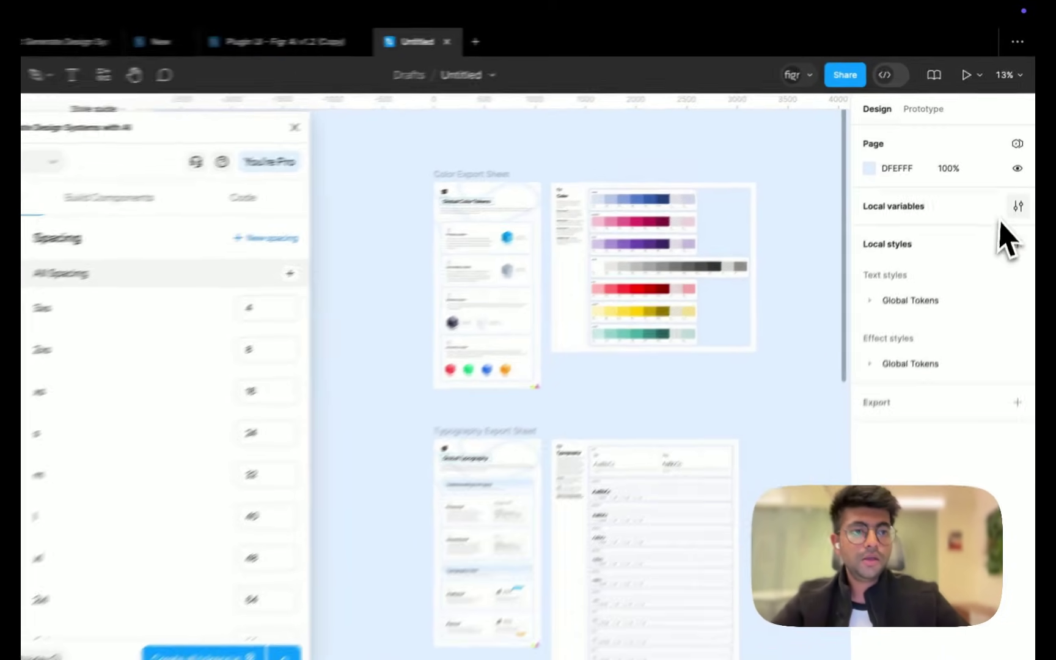
Inspect the Colors, Radius, Stroke and Spacing groups in the file's local variables
click(1019, 180)
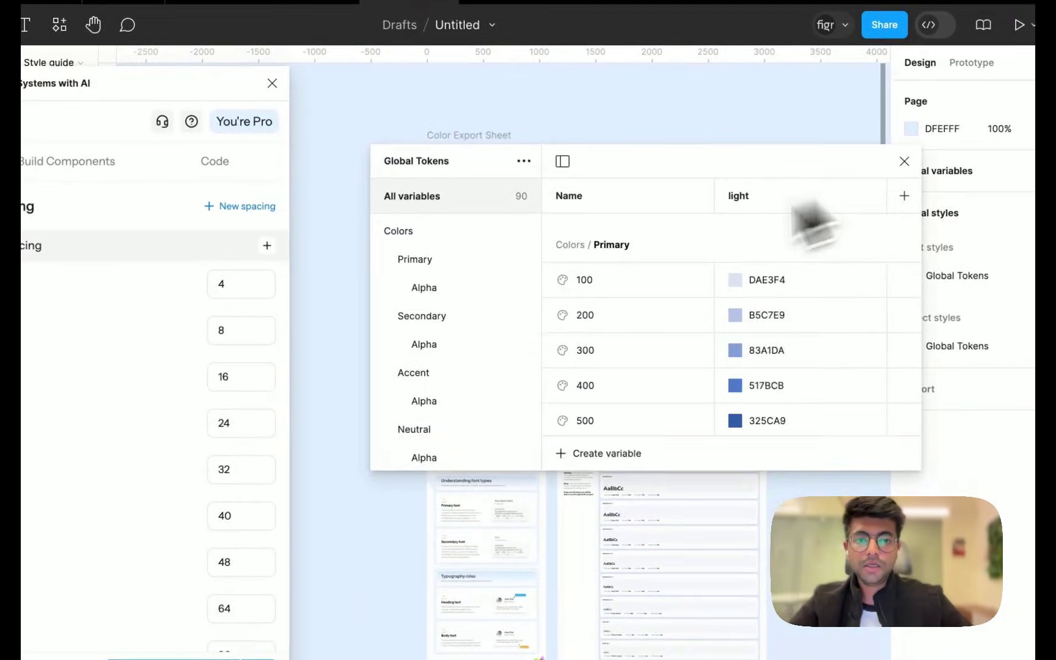
scroll(599, 294, down, 10)
click(408, 229)
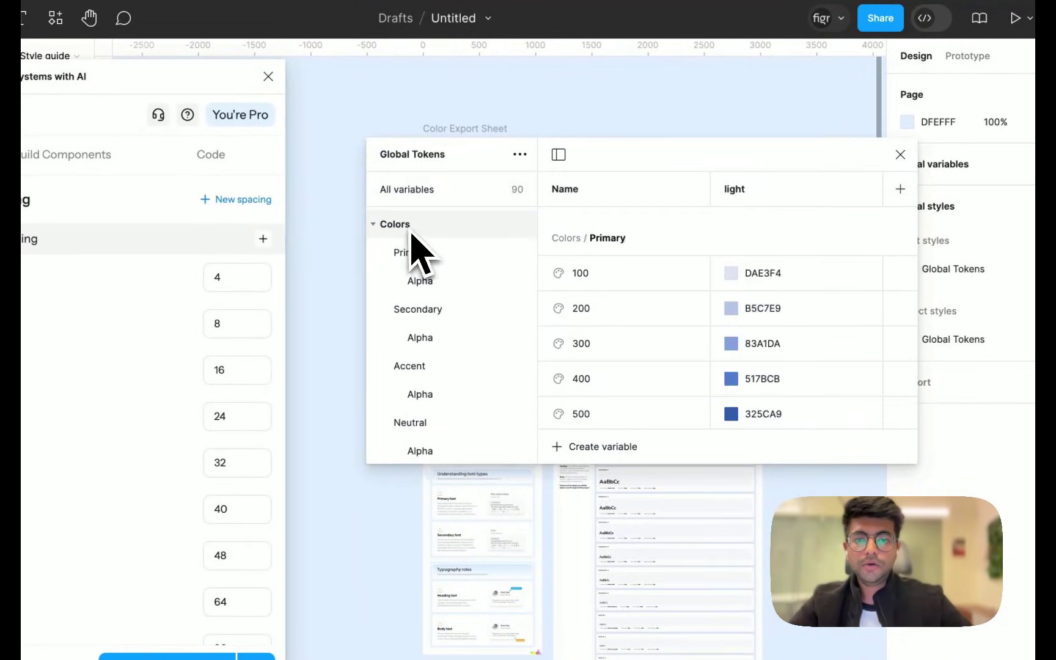
scroll(422, 287, down, 5)
click(396, 392)
click(396, 421)
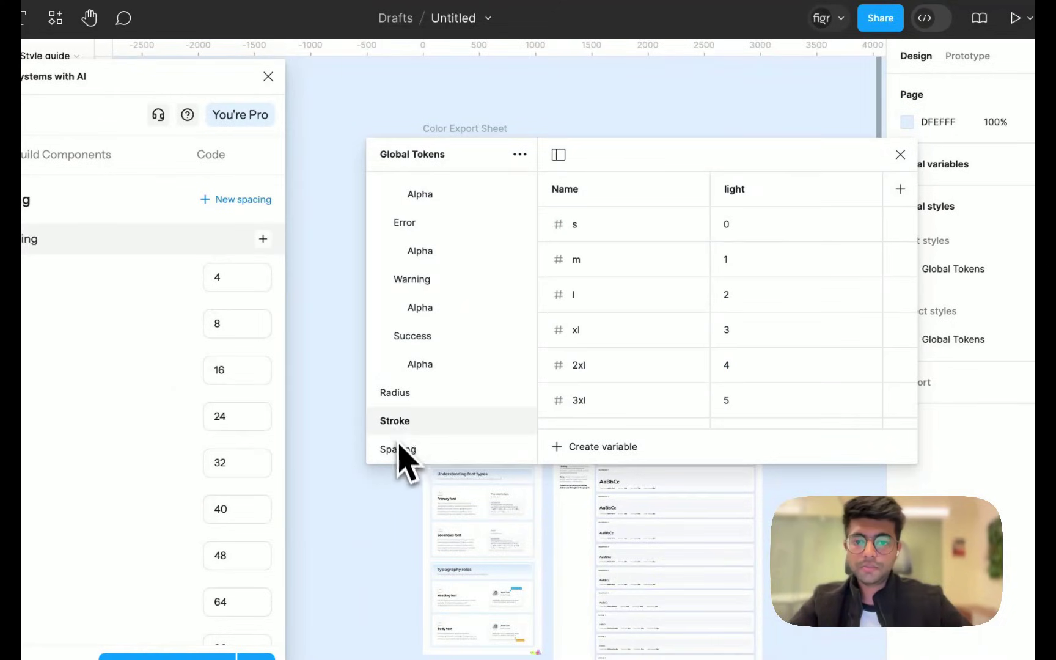
click(398, 450)
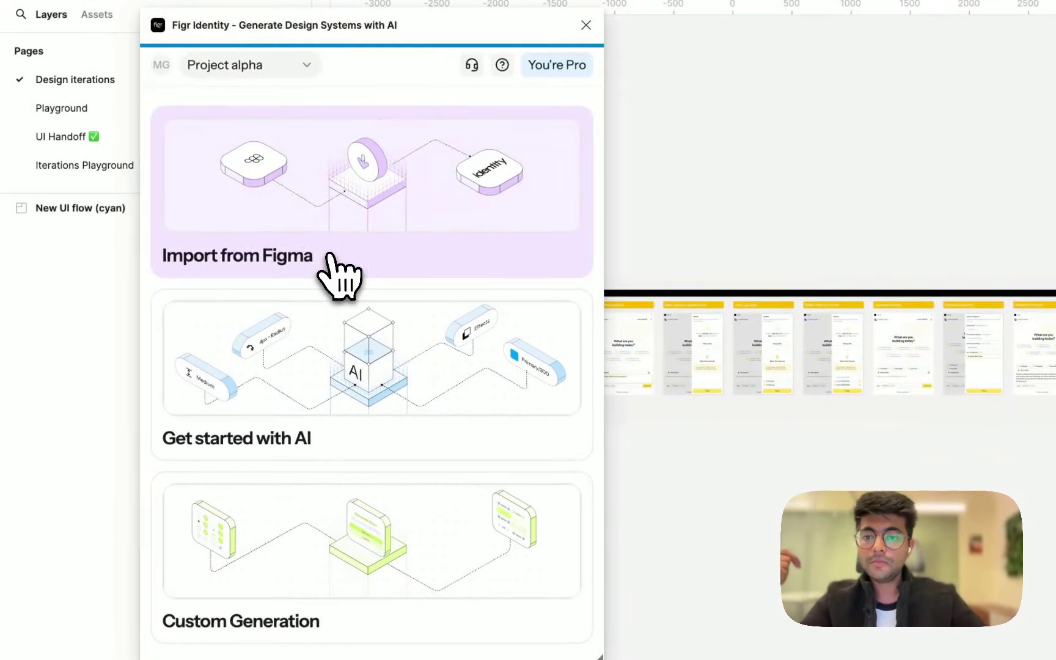
Import values from the Figma page, reading locked layers and excluding vectors
click(257, 264)
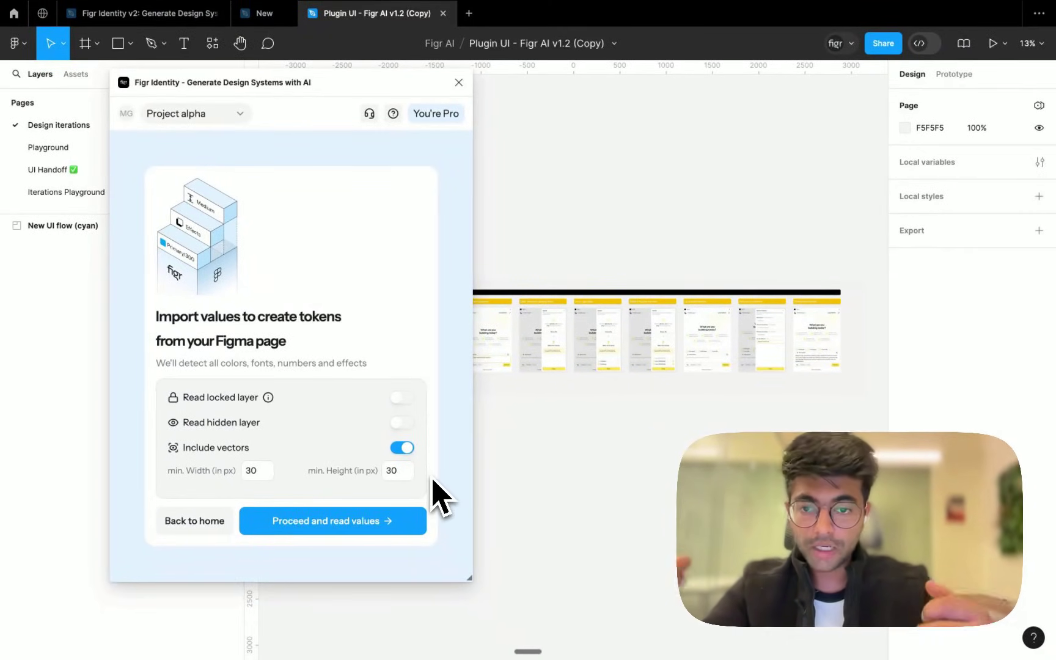
scroll(608, 443, up, 5)
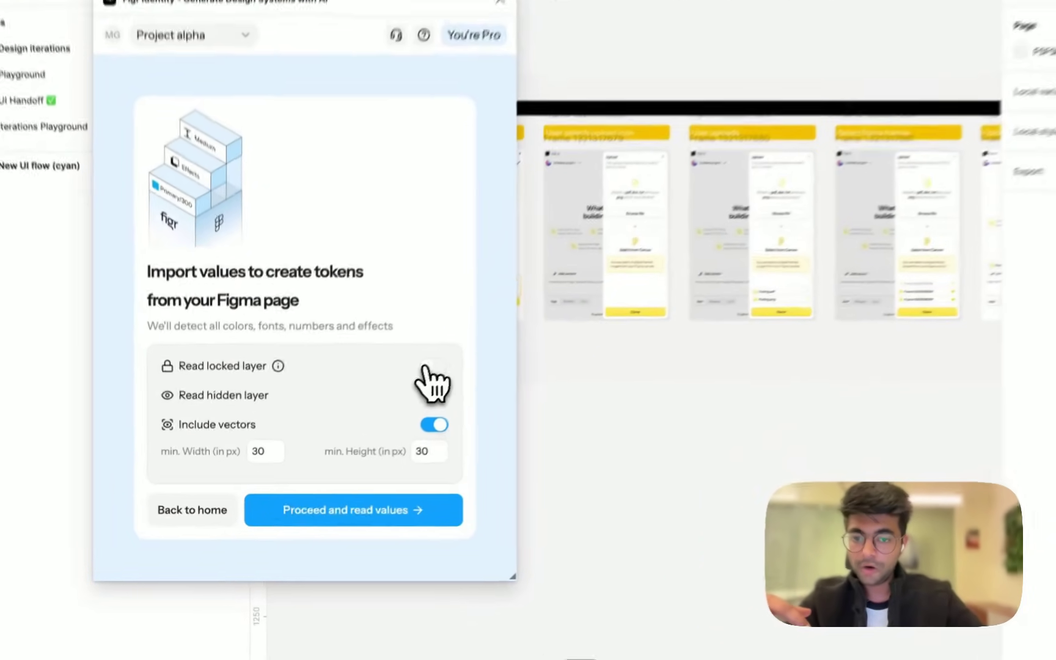
click(400, 397)
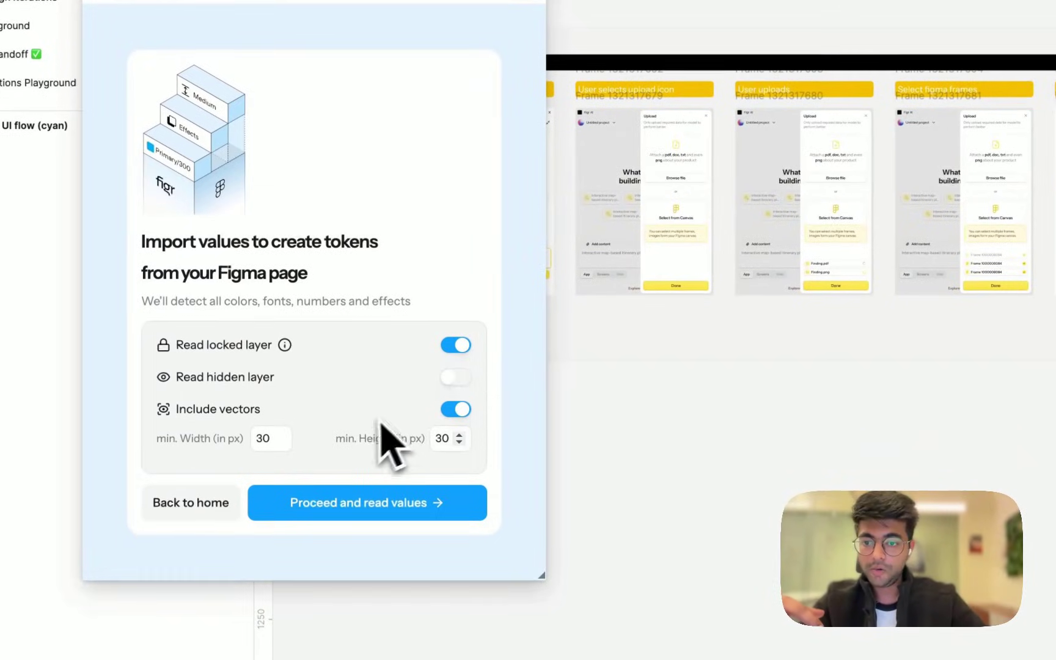
click(463, 413)
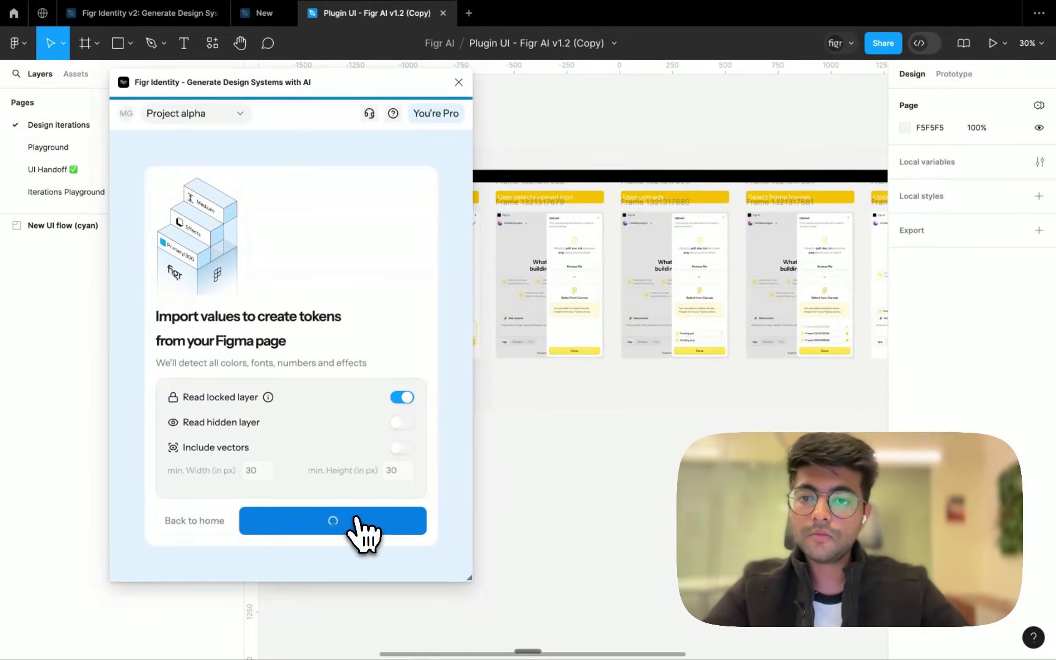
Review the detected colours, then the typography, effects and number values
scroll(401, 449, down, 5)
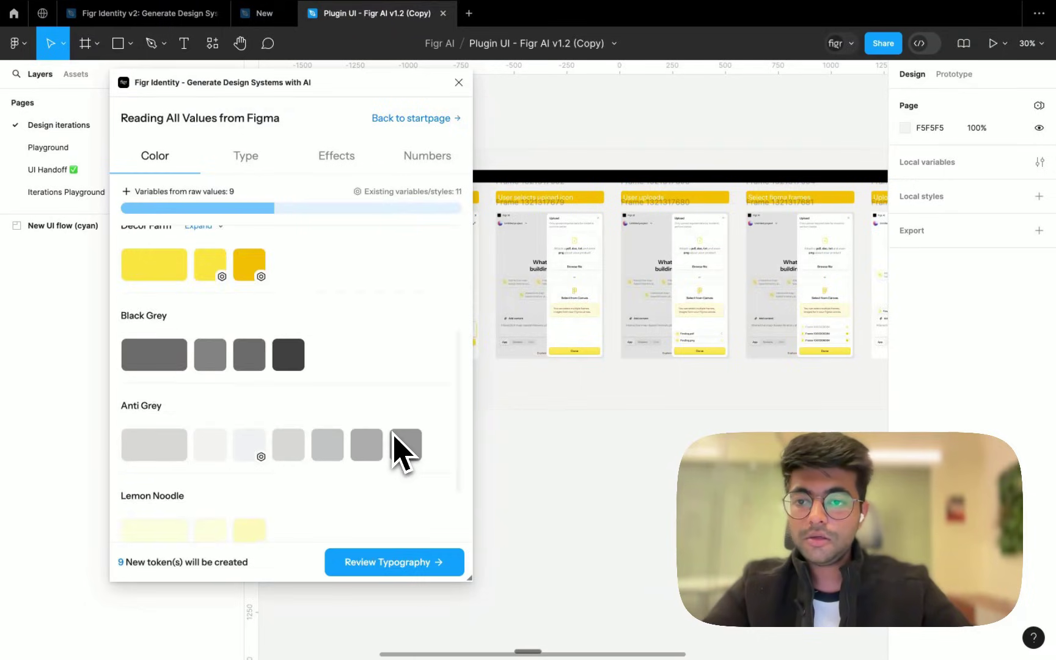
scroll(401, 452, up, 3)
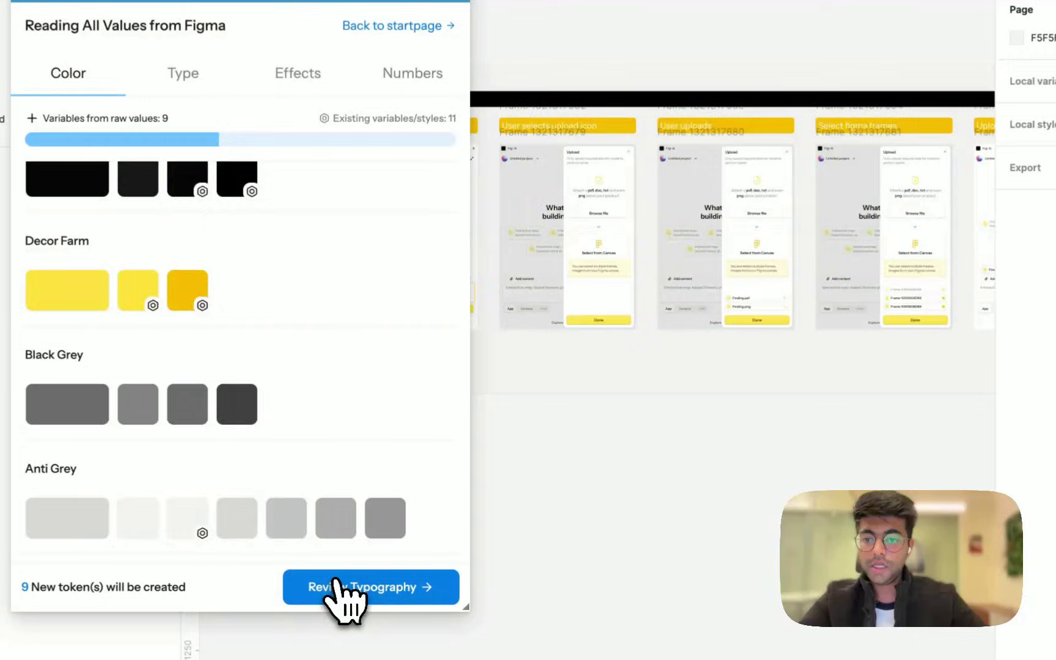
click(373, 560)
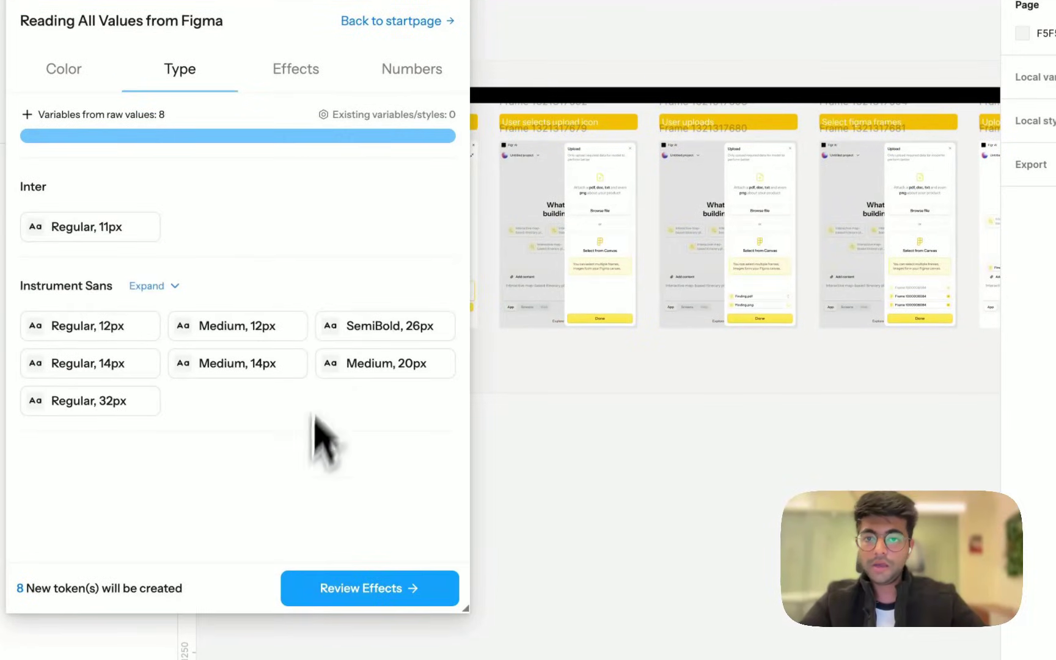
click(366, 596)
click(366, 595)
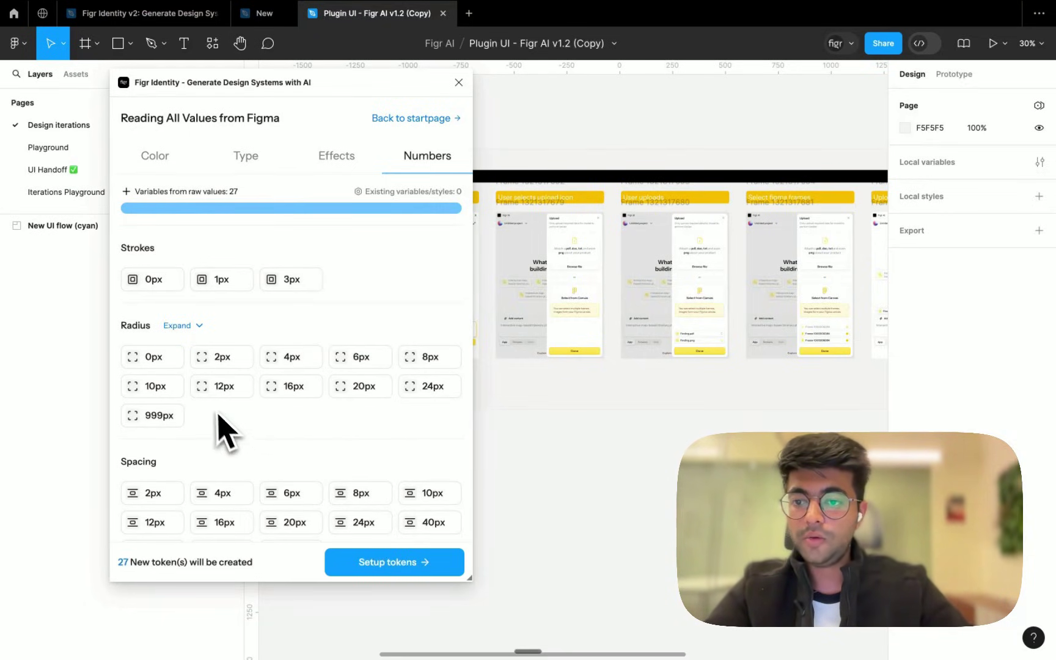
Check the 384 layers using 0px radius, then ignore that radius style
click(163, 360)
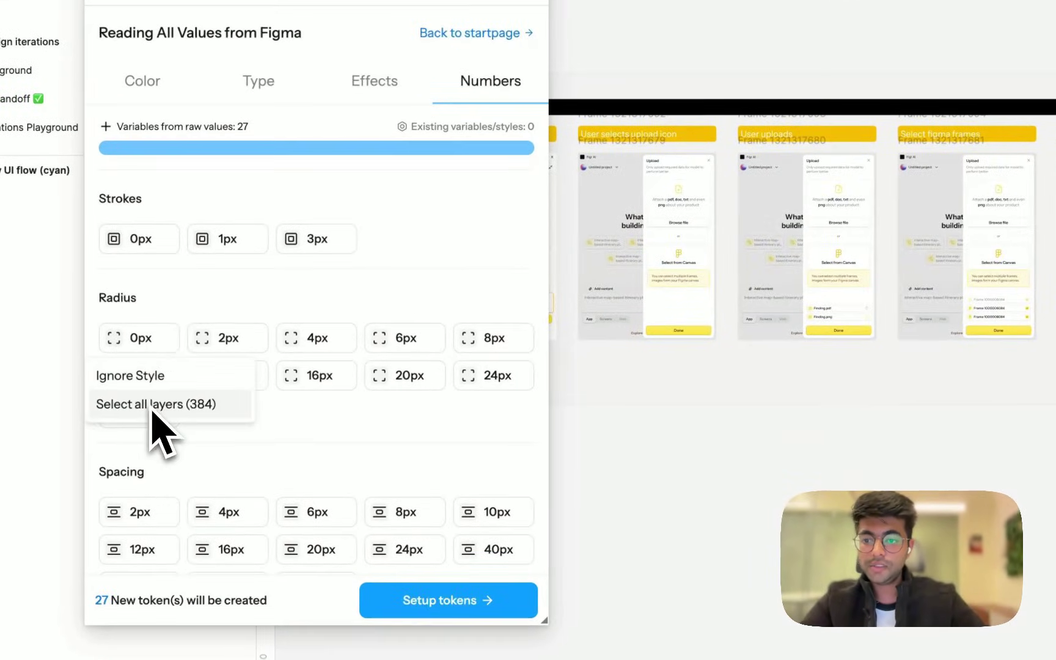
click(153, 403)
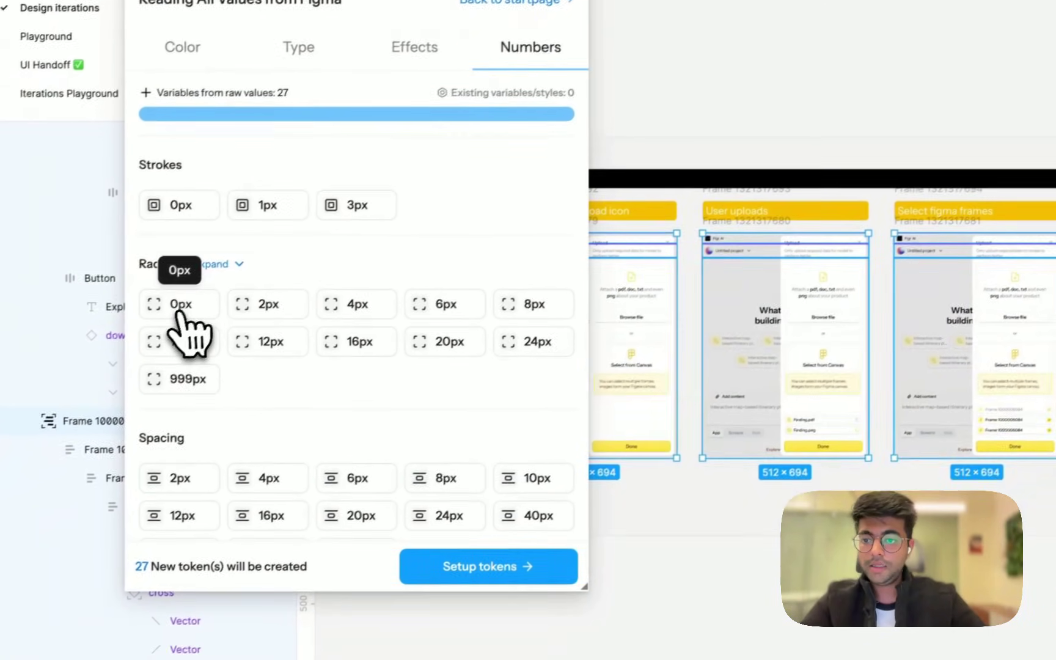
click(114, 352)
click(198, 336)
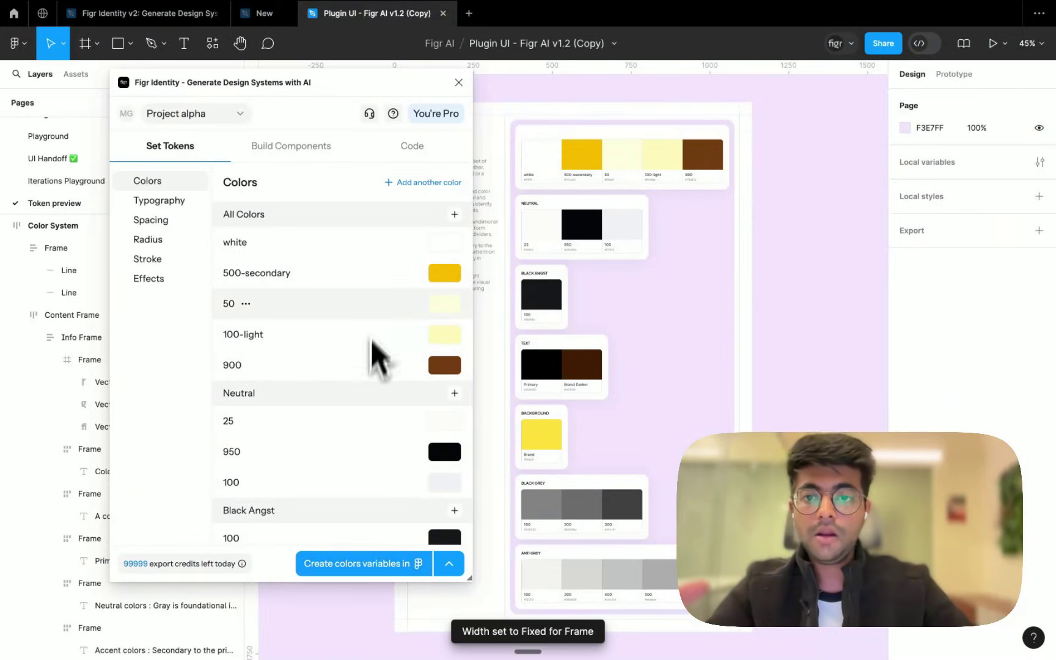
Scroll the Colors list in Set Tokens and open a colour token's rename/delete menu
scroll(325, 335, down, 5)
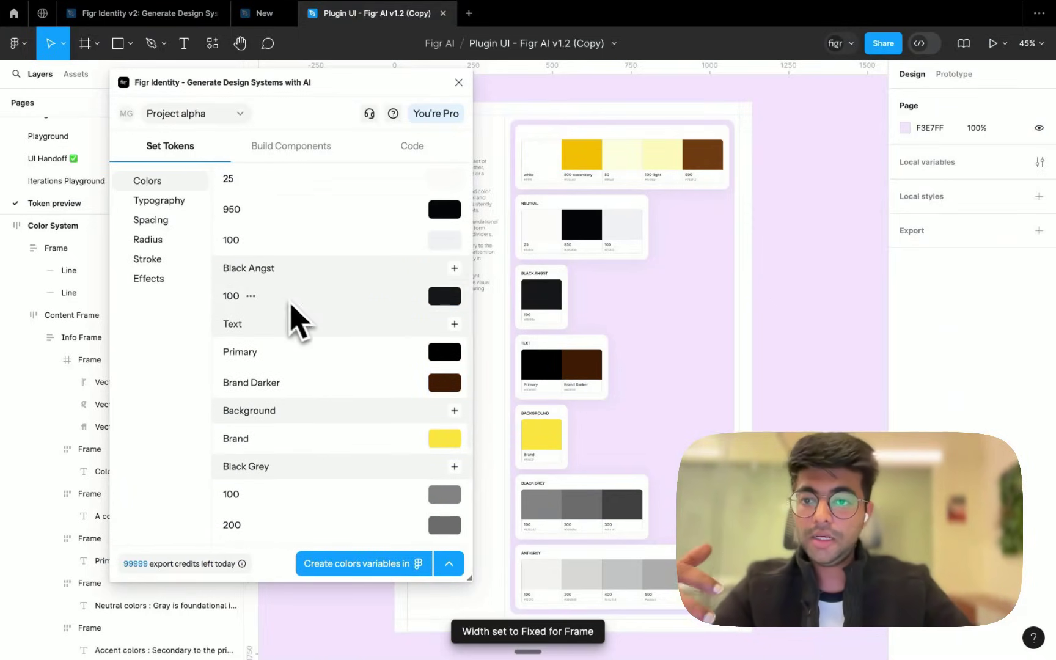
scroll(287, 315, up, 4)
scroll(278, 308, up, 2)
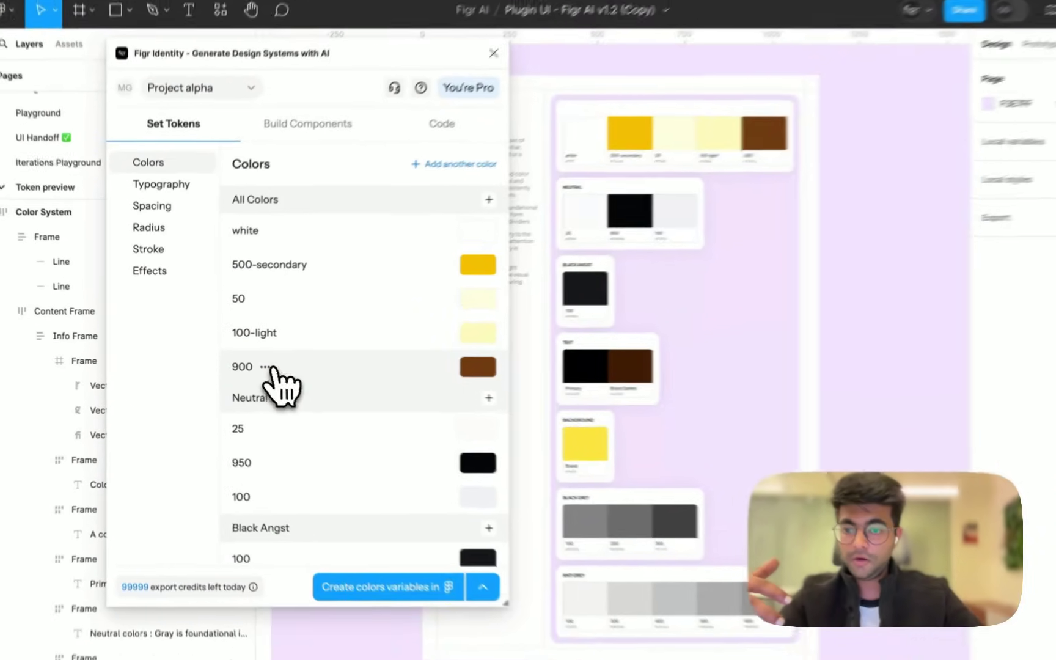
click(254, 394)
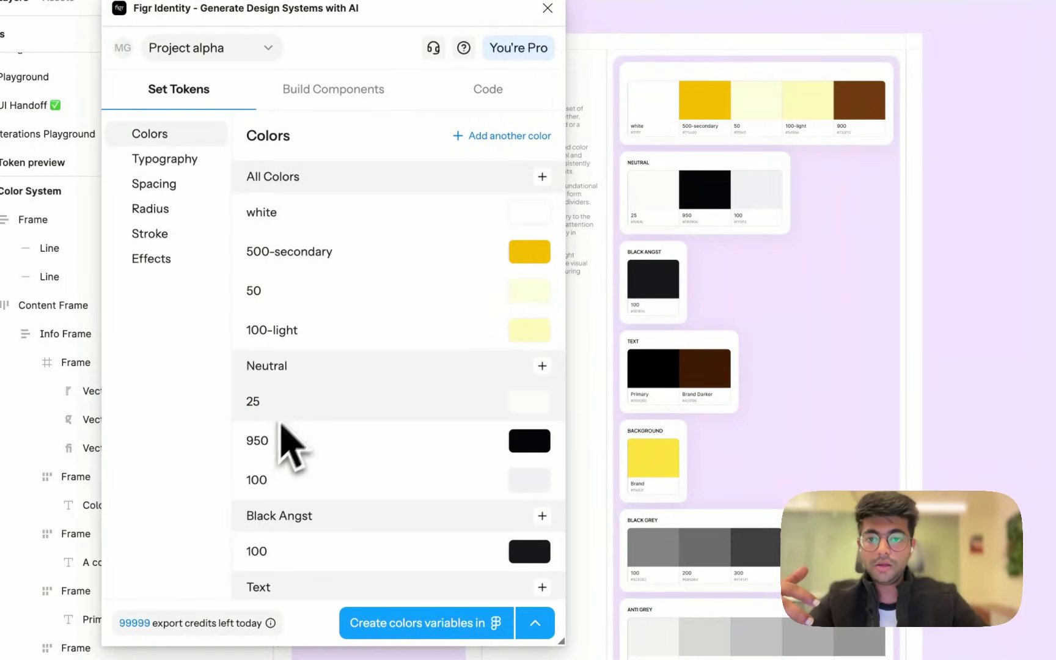
Create the #9c56ff purple colour with 8 shades and 5 alpha shades, and check the list
click(482, 135)
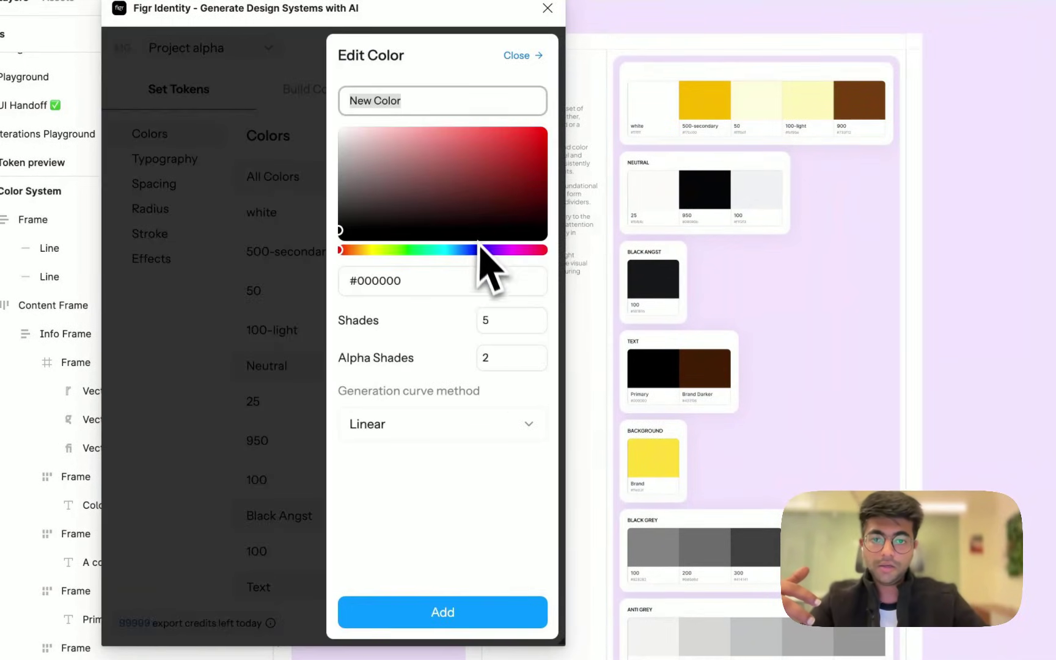
drag(462, 250, 492, 251)
drag(479, 196, 476, 108)
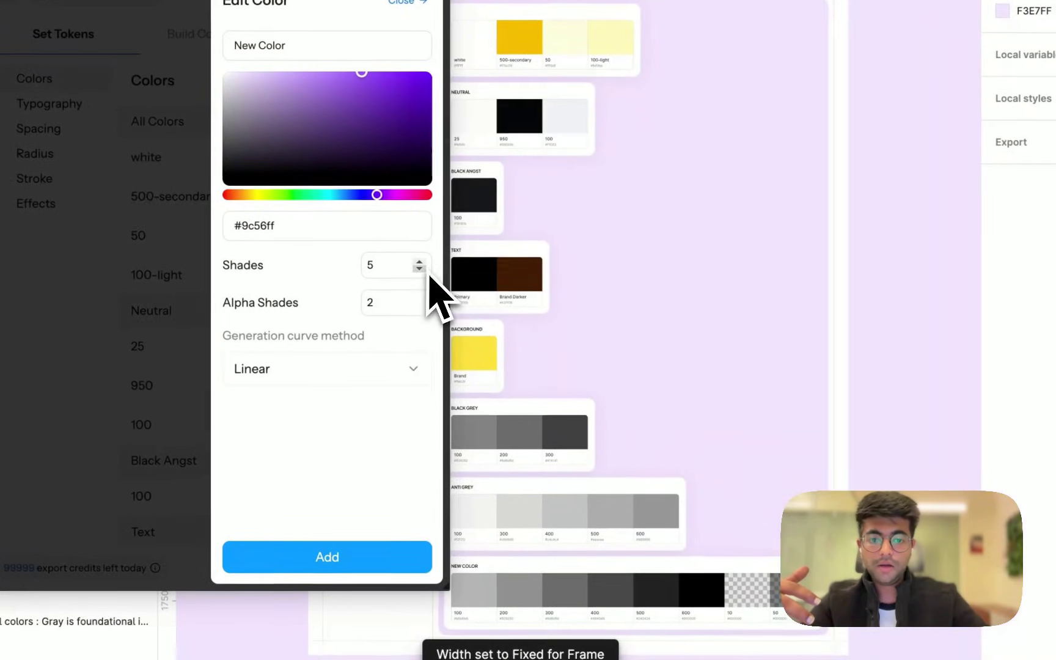
scroll(529, 310, down, 4)
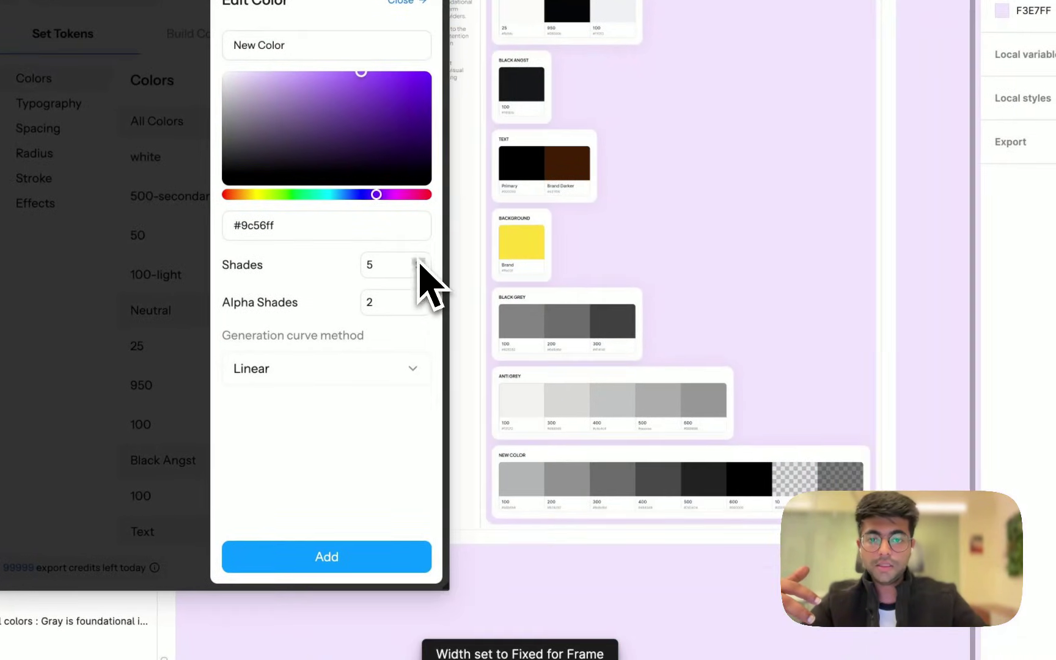
click(419, 261)
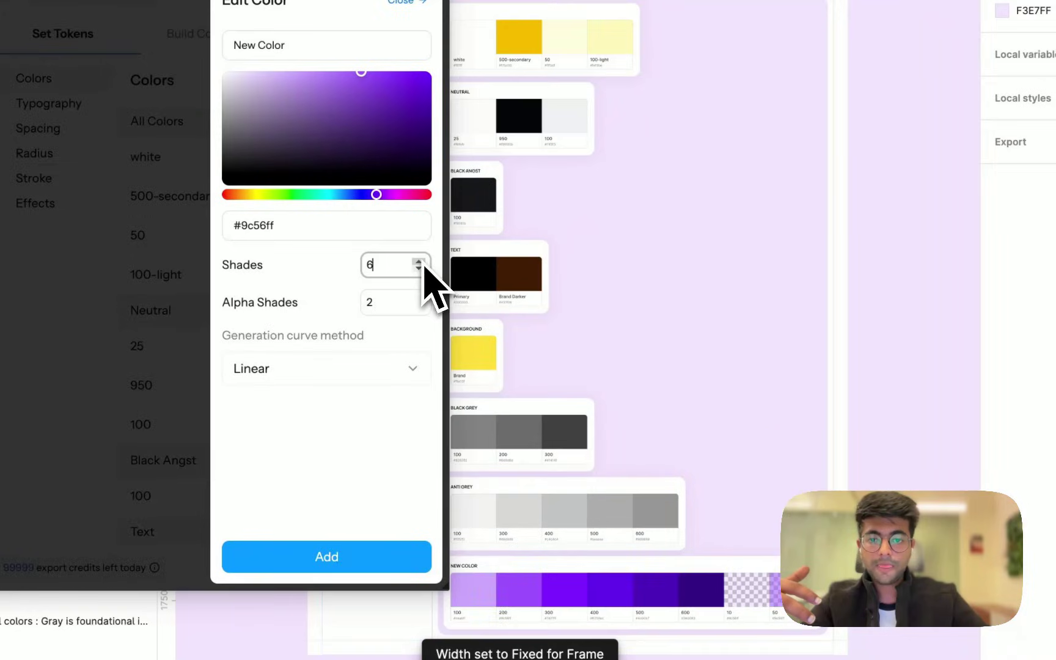
click(419, 262)
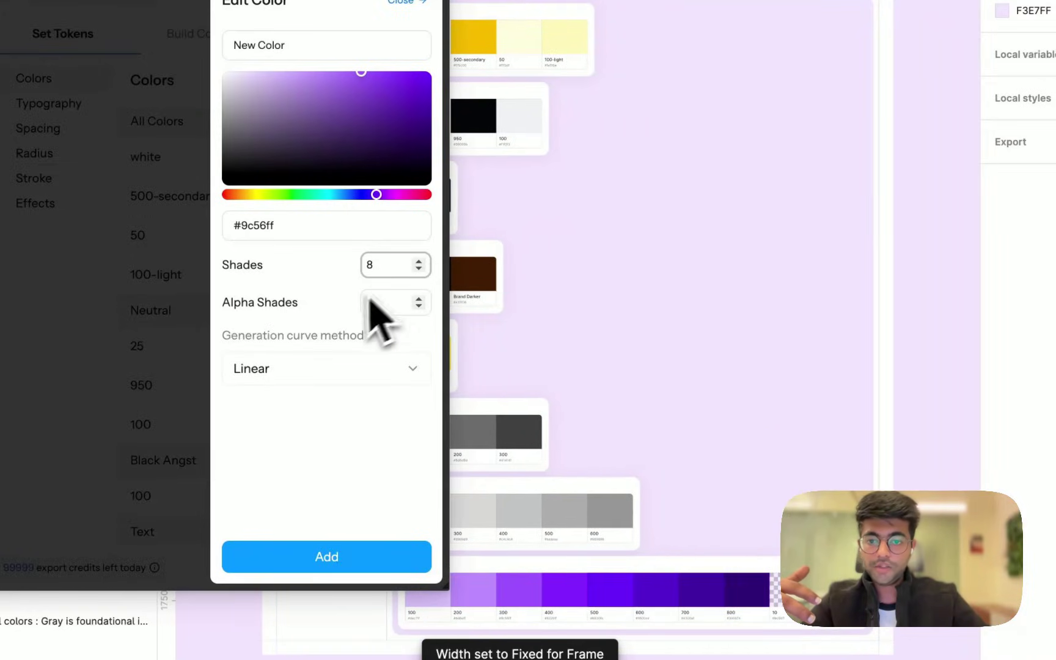
click(418, 300)
click(418, 299)
click(418, 299)
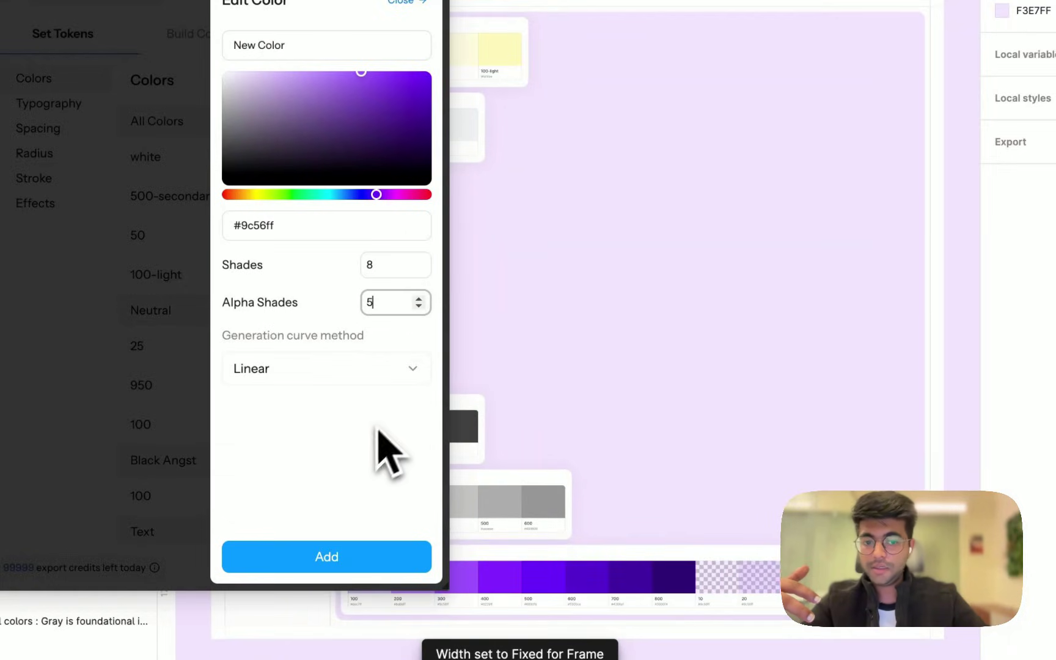
click(349, 560)
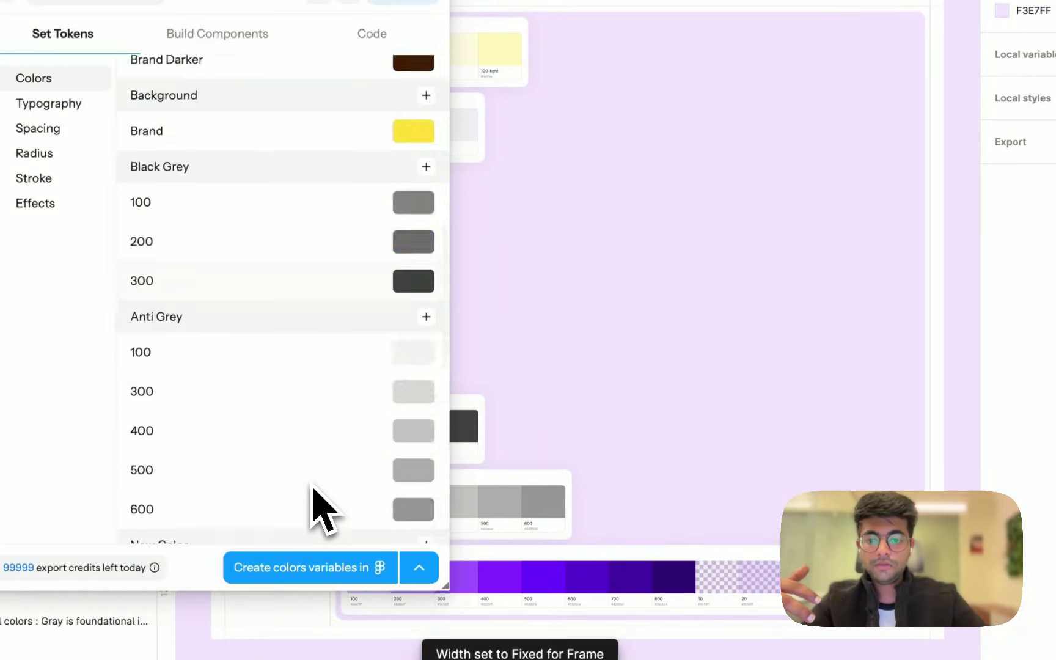
scroll(311, 477, down, 5)
scroll(309, 465, down, 5)
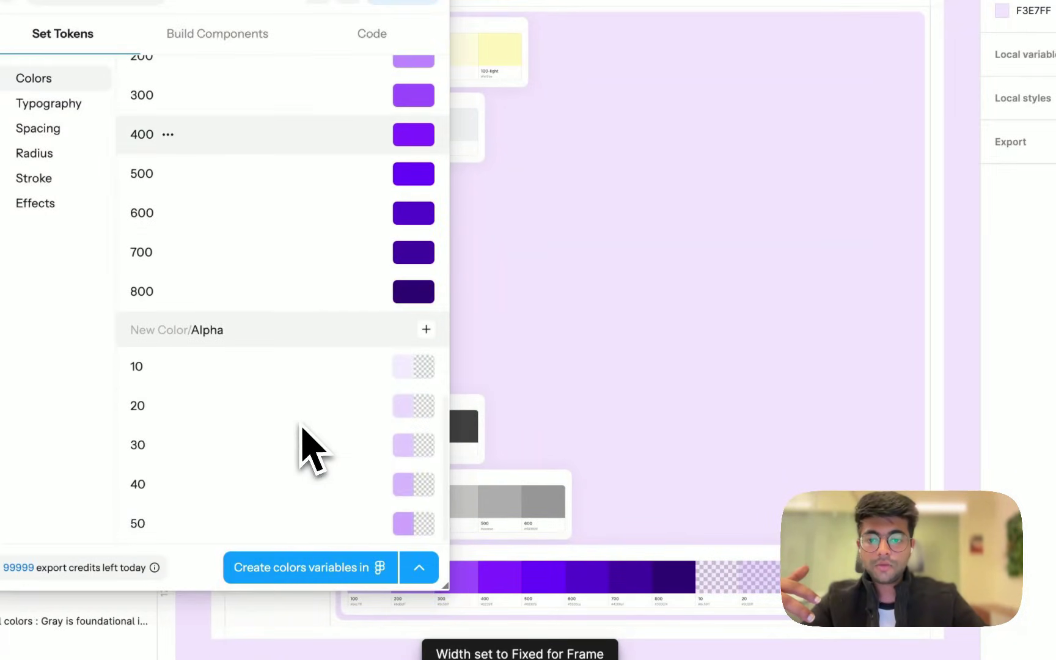
click(314, 567)
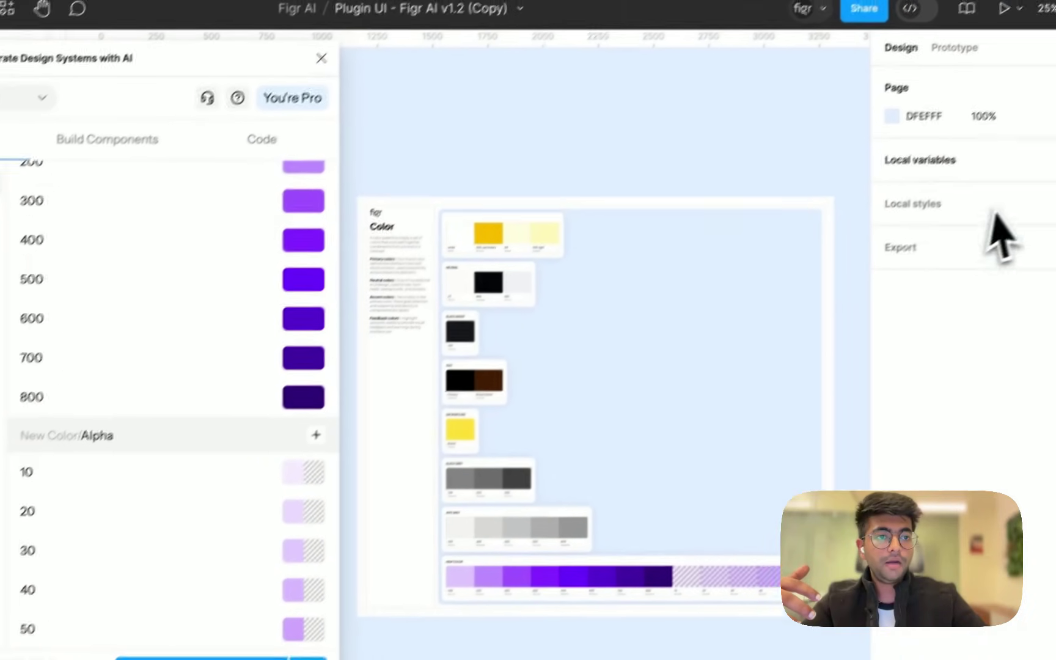
click(1035, 187)
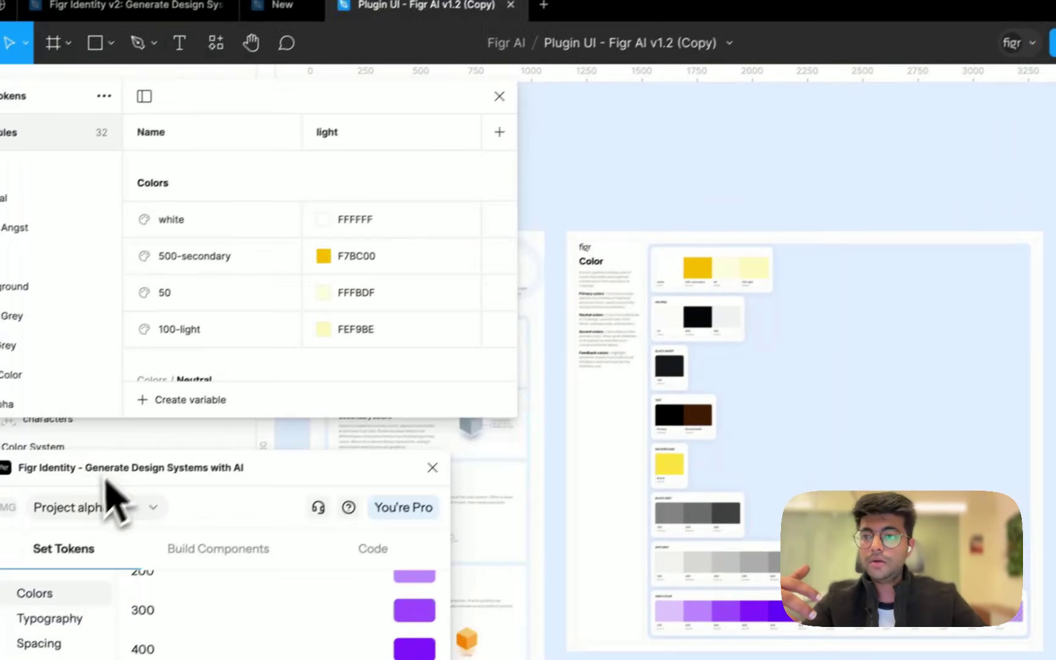
drag(253, 79, 812, 122)
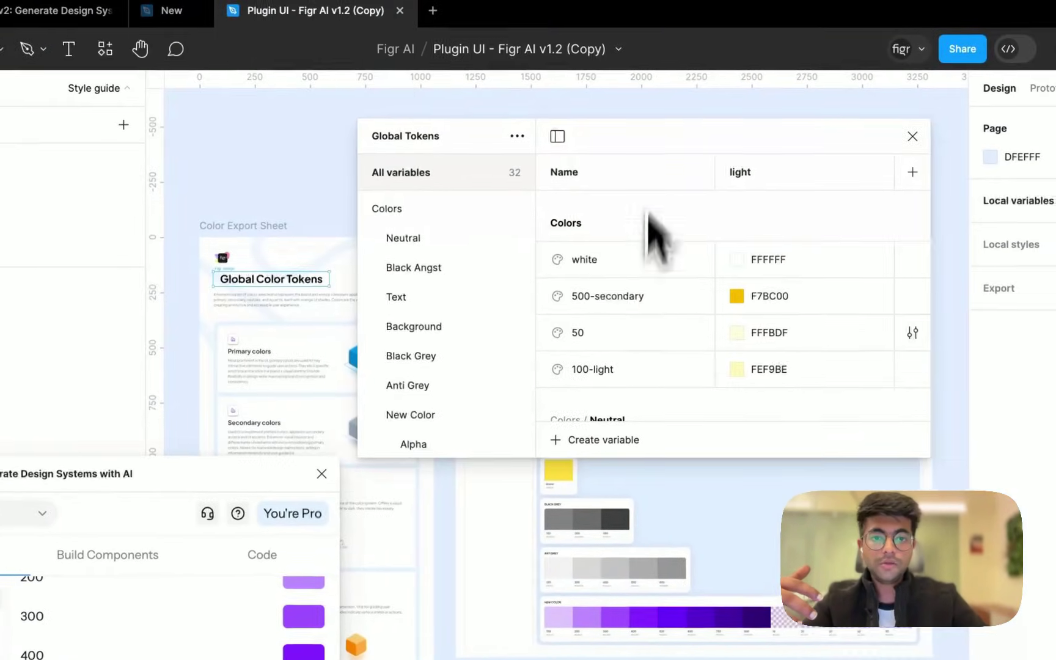
scroll(787, 330, down, 10)
scroll(651, 361, down, 5)
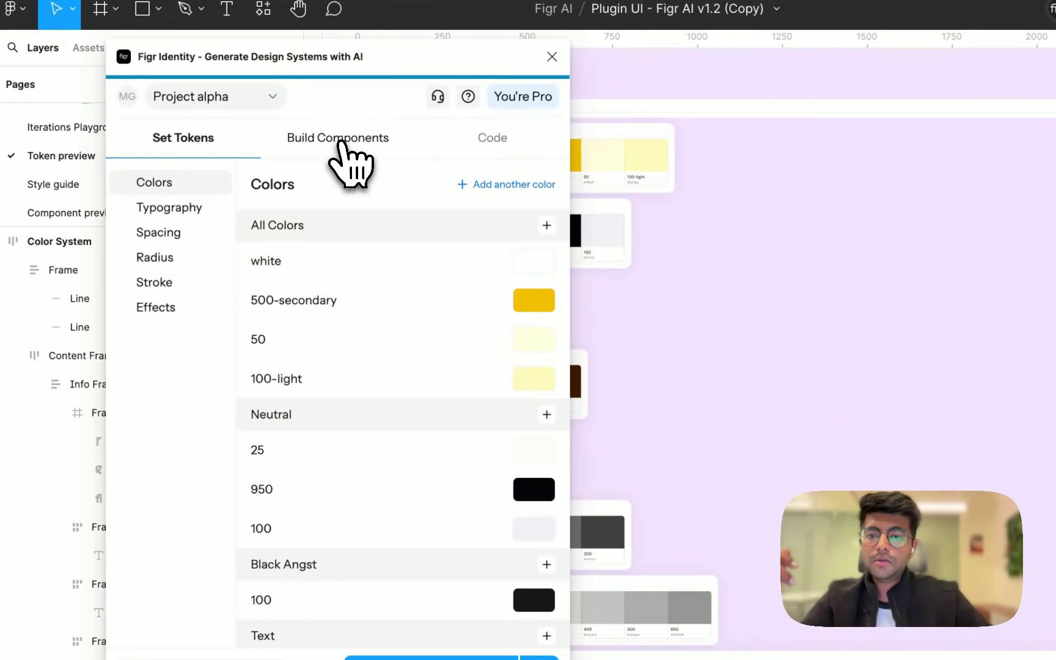
Open the Build Components tab and scroll through its 86 component cards
click(339, 142)
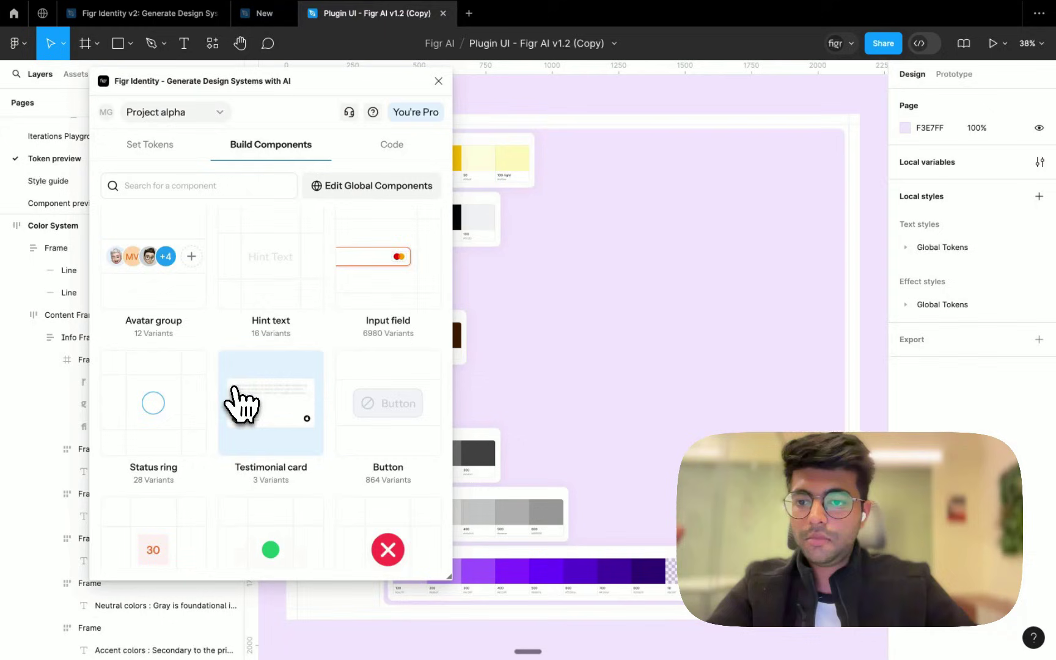
scroll(311, 455, down, 5)
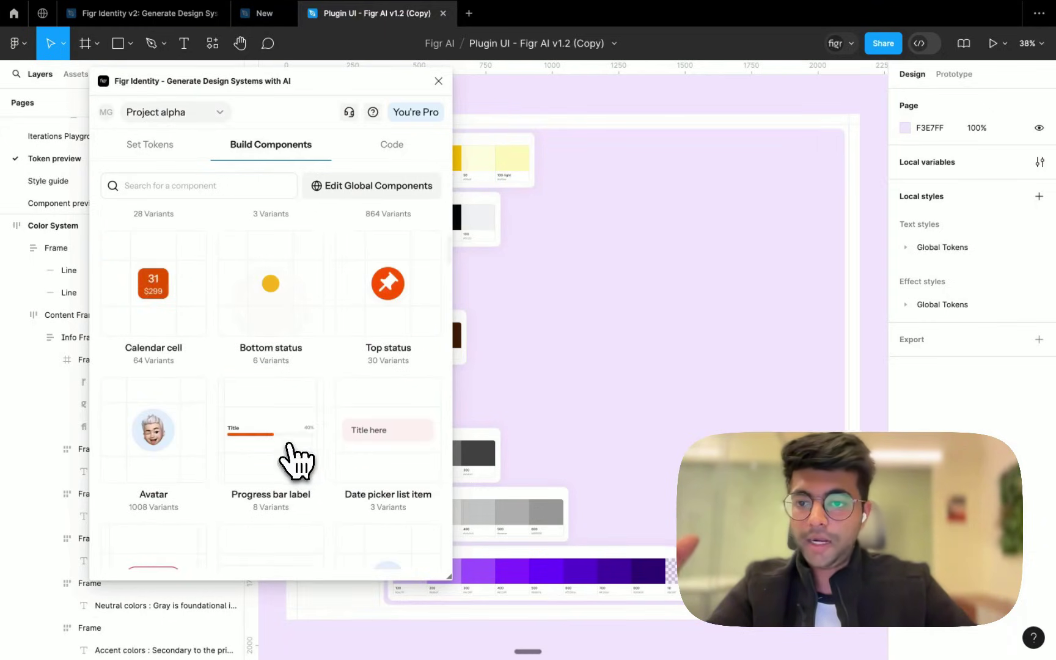
scroll(295, 459, up, 3)
scroll(295, 459, down, 15)
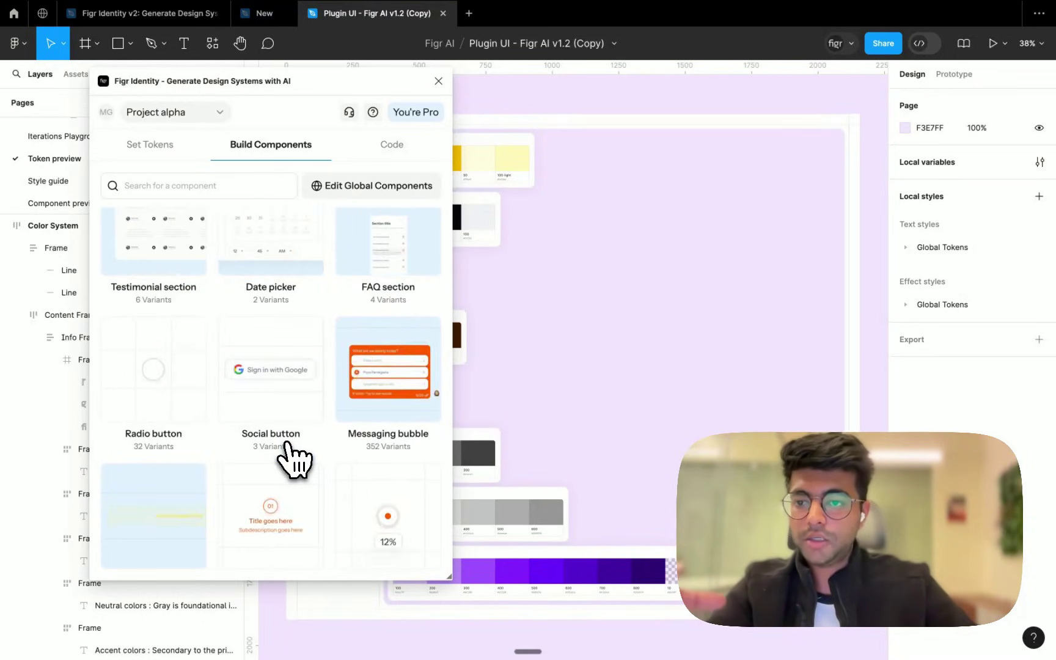
scroll(296, 460, down, 5)
scroll(295, 460, up, 10)
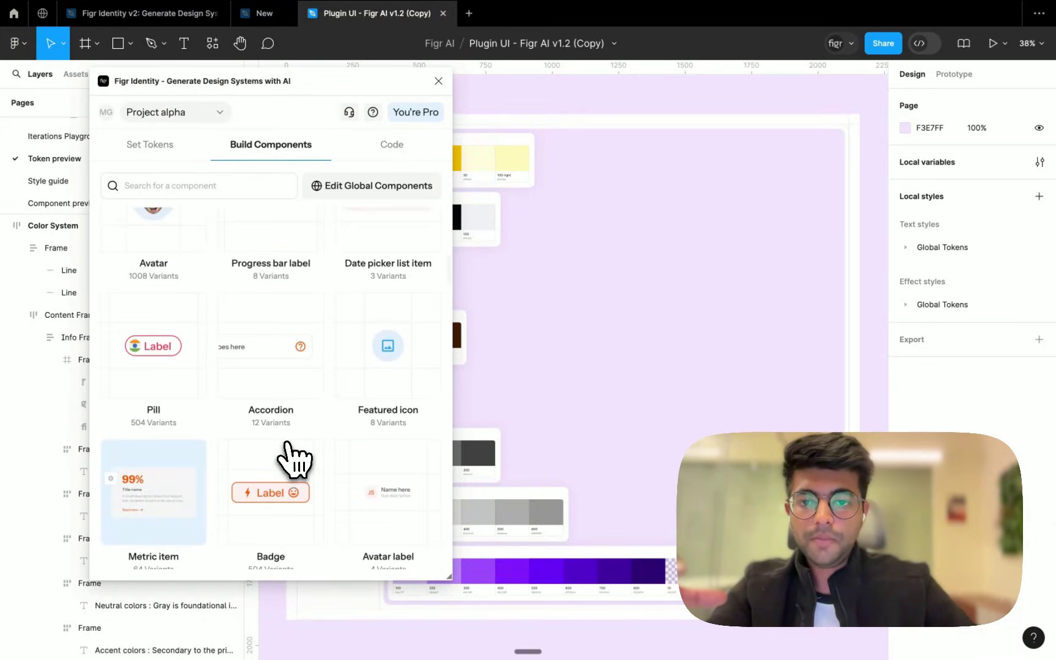
scroll(295, 459, up, 5)
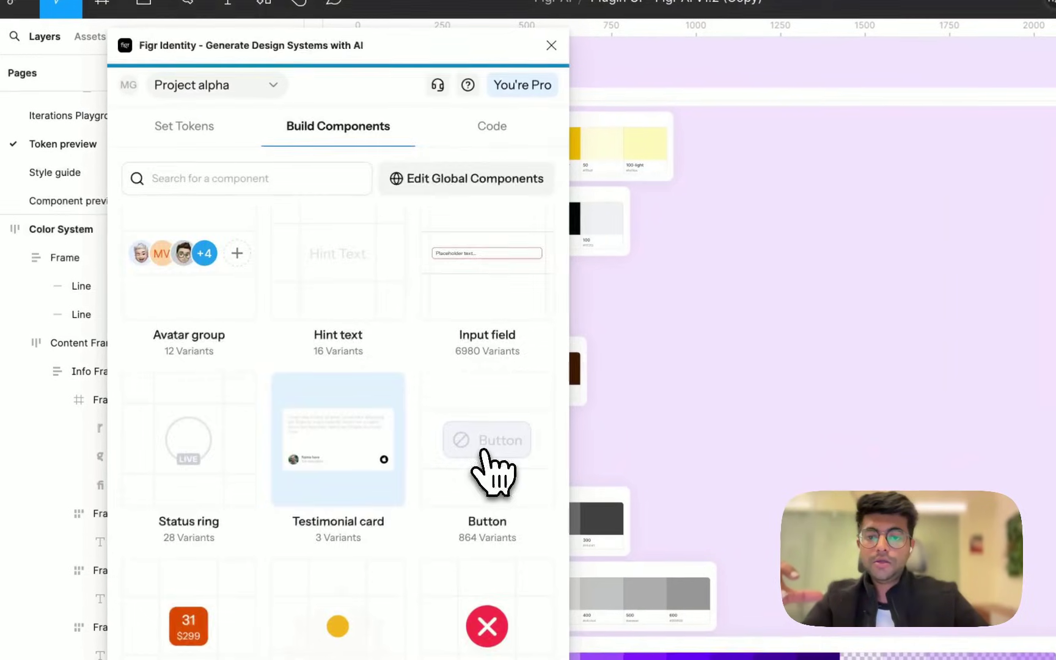
Preview the Button component, then set the global Primary colour to New Color
click(388, 394)
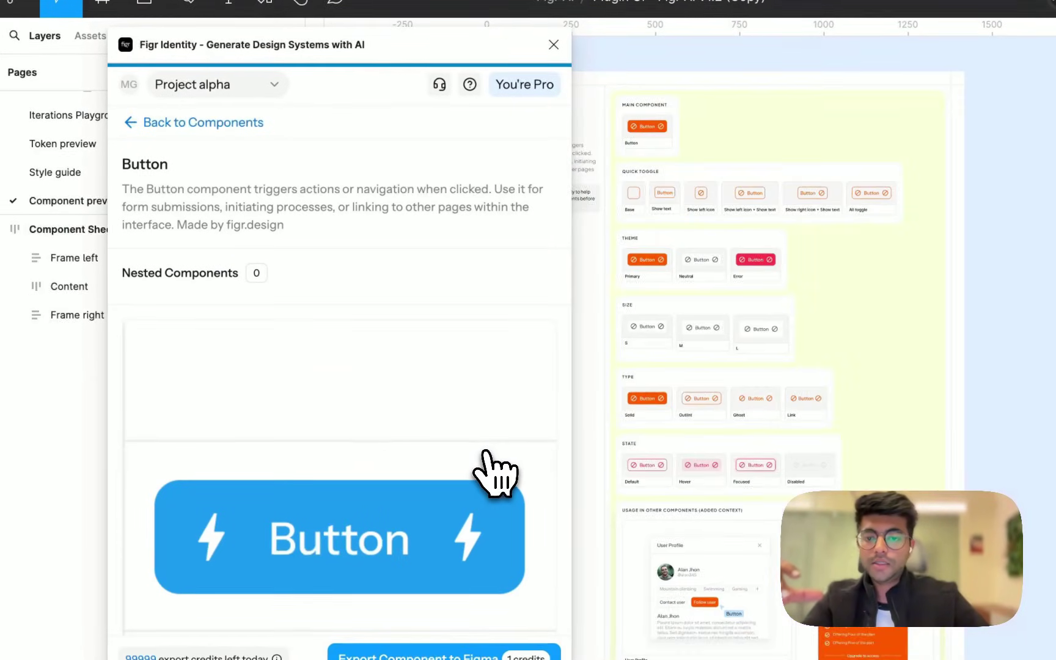
click(209, 122)
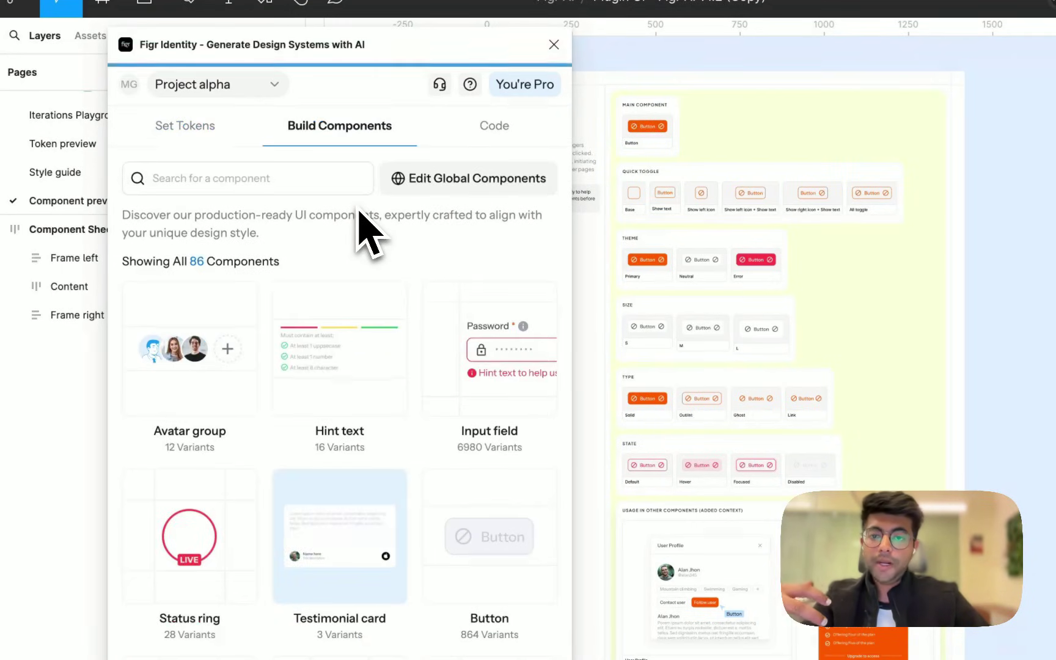
click(444, 182)
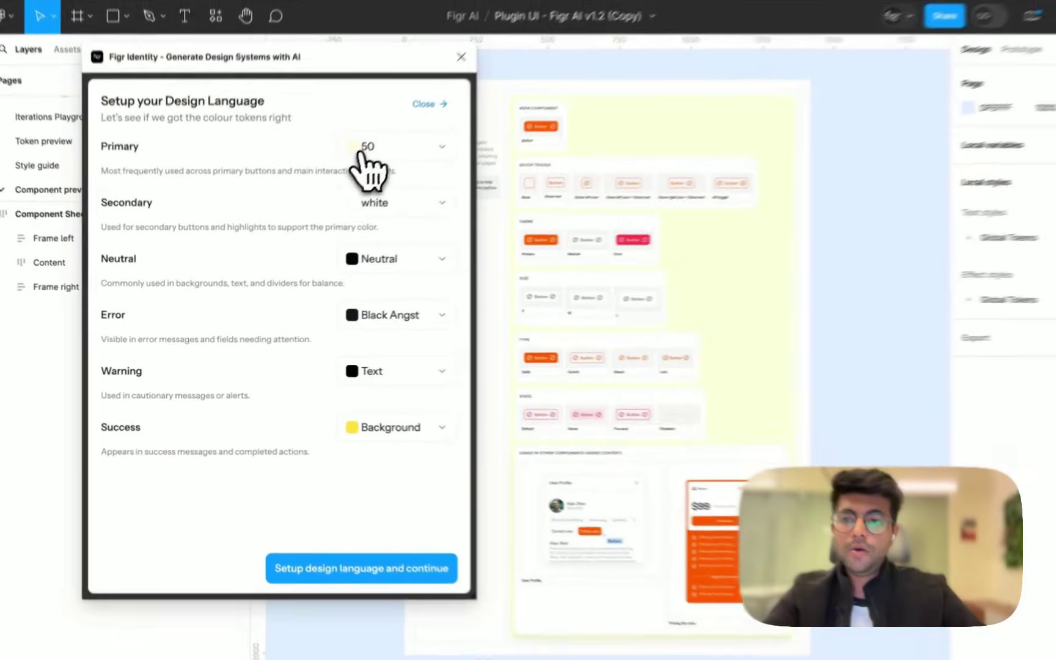
click(351, 163)
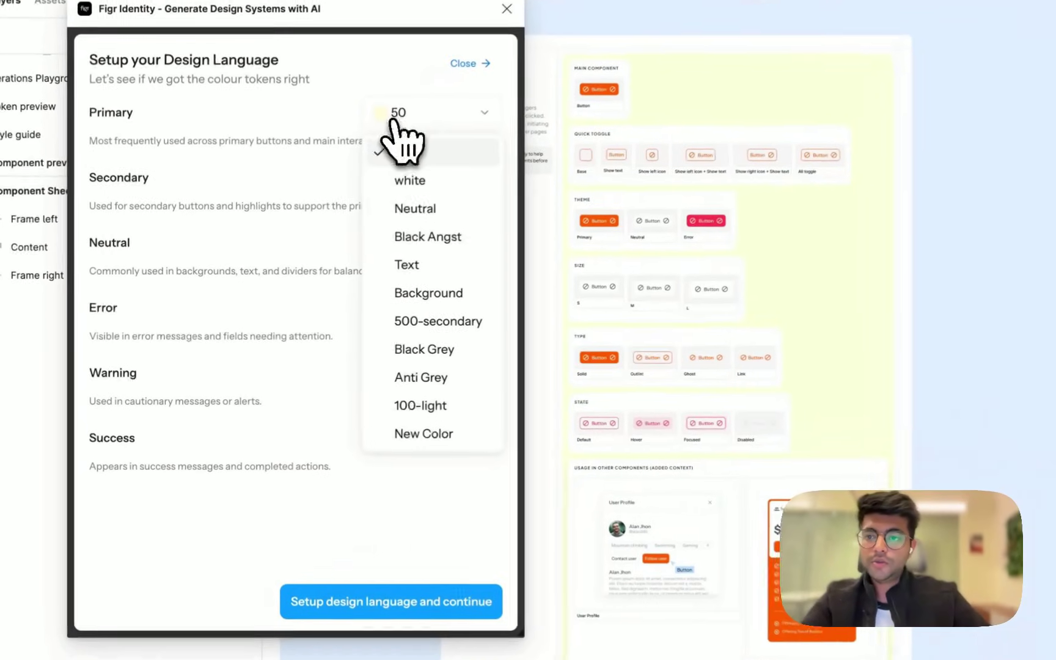
click(428, 434)
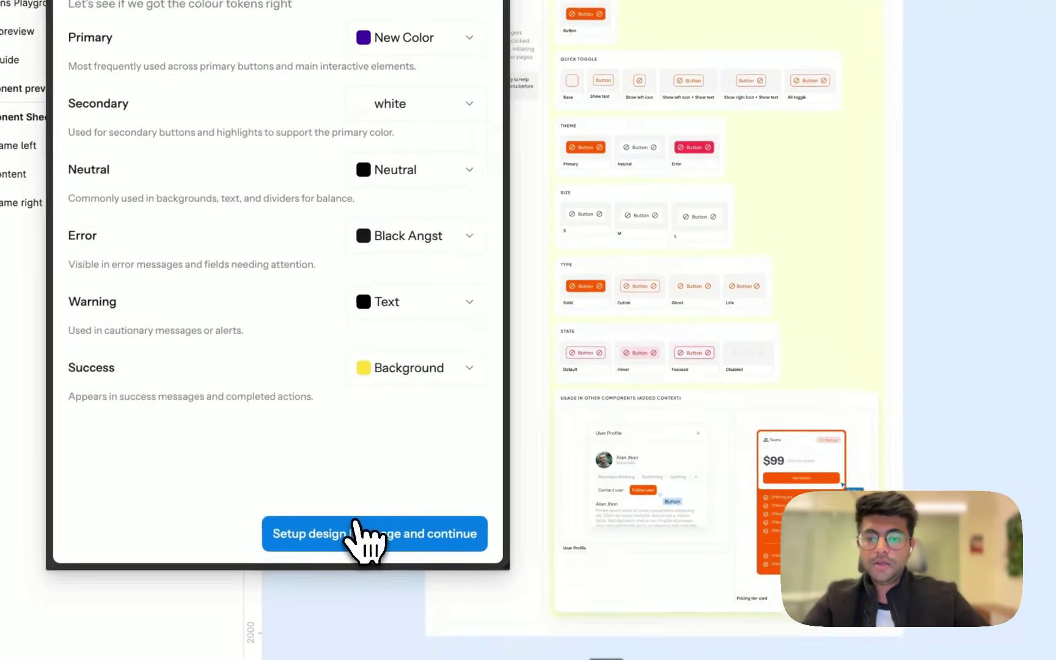
Apply the colour mapping to all components and reopen the Button details
click(367, 605)
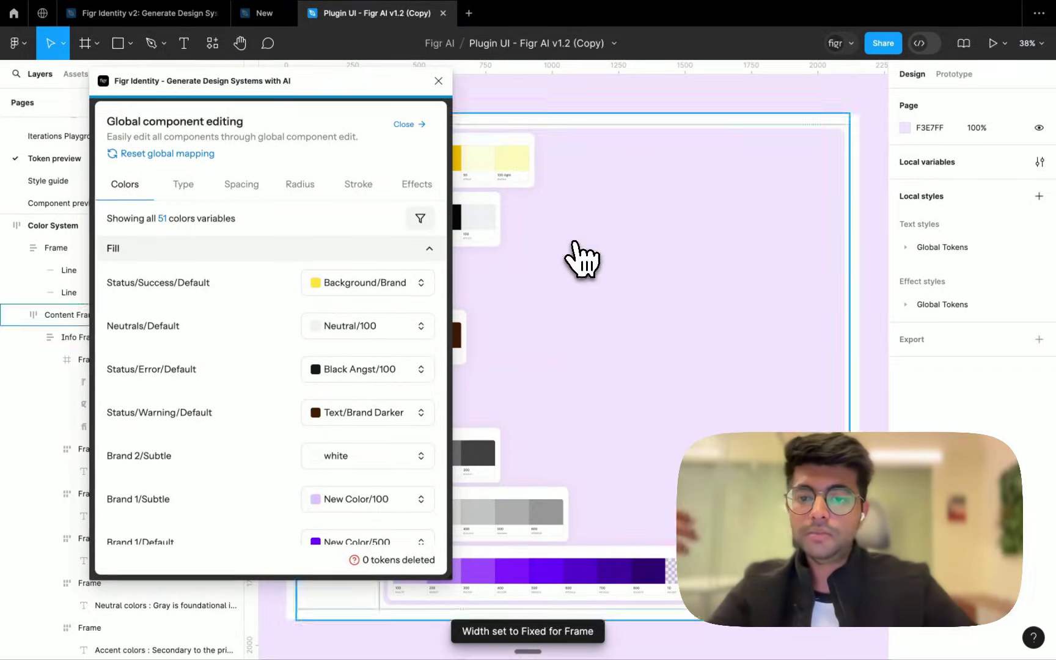
scroll(405, 455, down, 10)
click(408, 124)
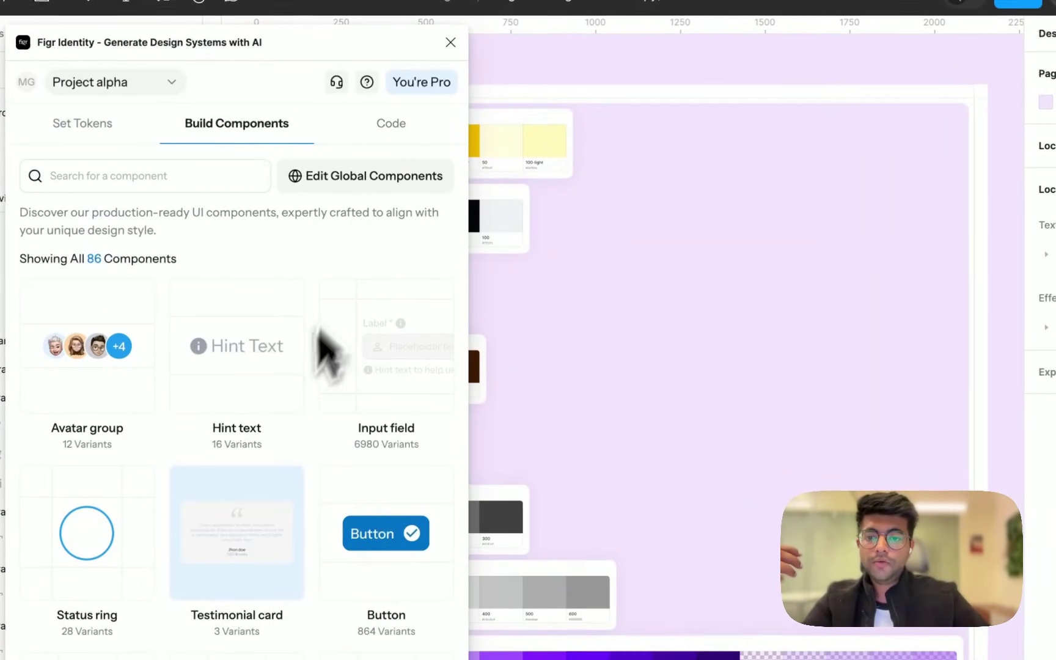
click(376, 525)
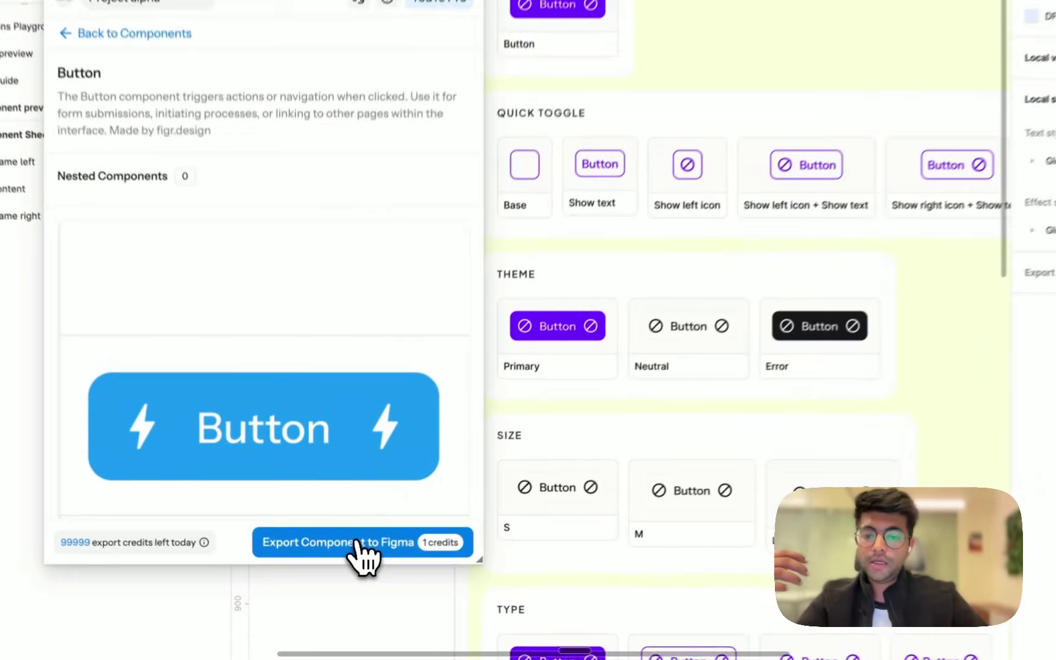
Place the purple Button on the canvas with Primary theme and size L
click(352, 562)
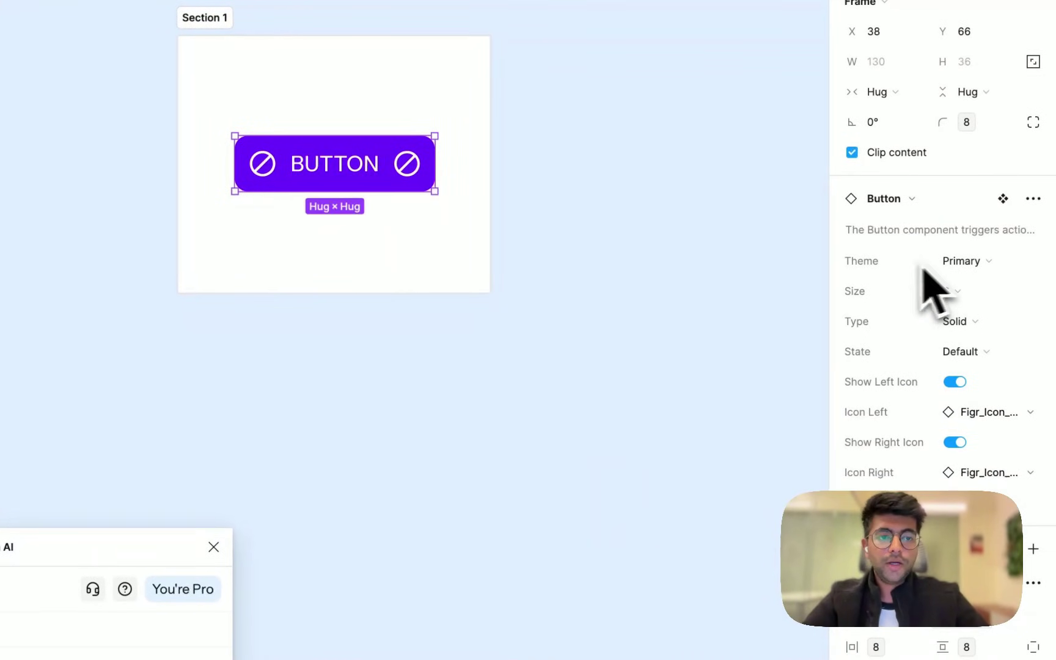
click(953, 261)
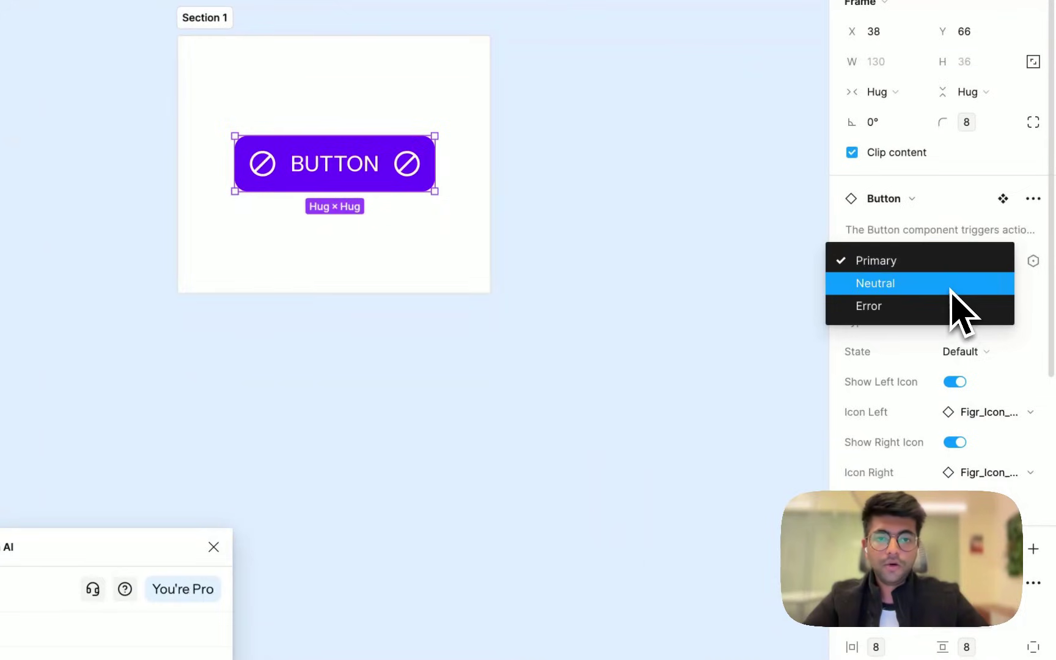
click(953, 285)
click(953, 291)
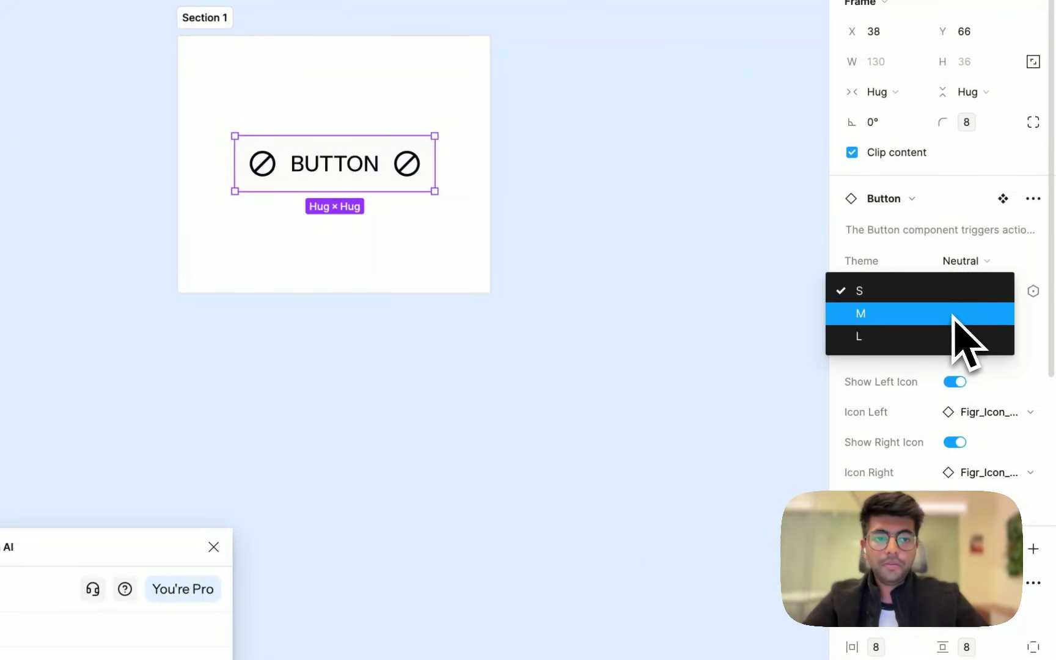
click(950, 336)
click(969, 261)
click(960, 239)
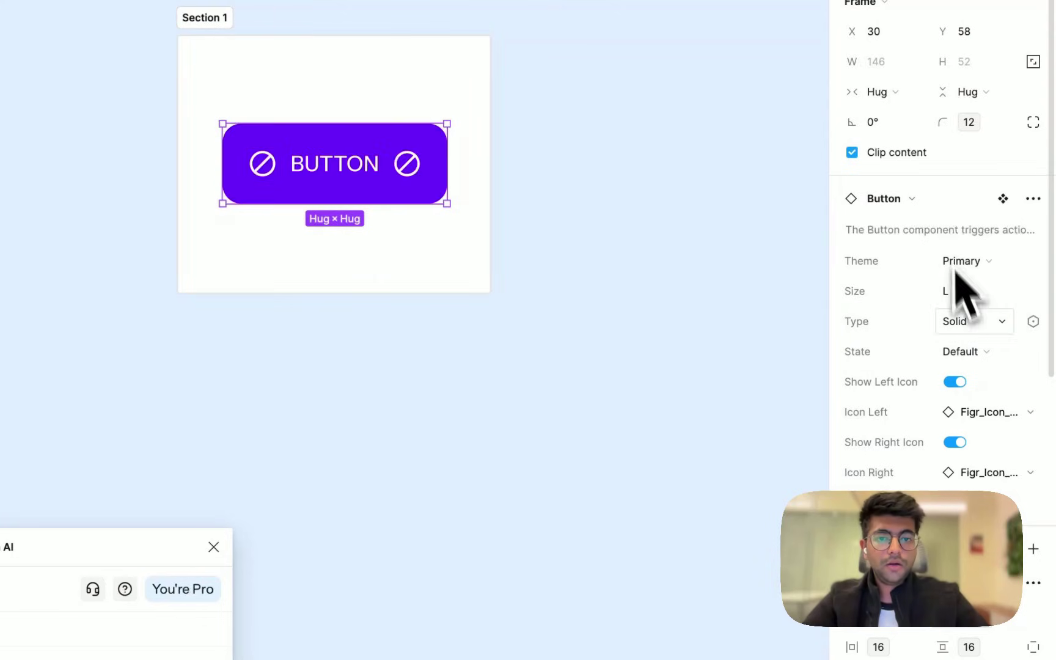
Hide the button's left and right icons so only its text label shows
click(955, 382)
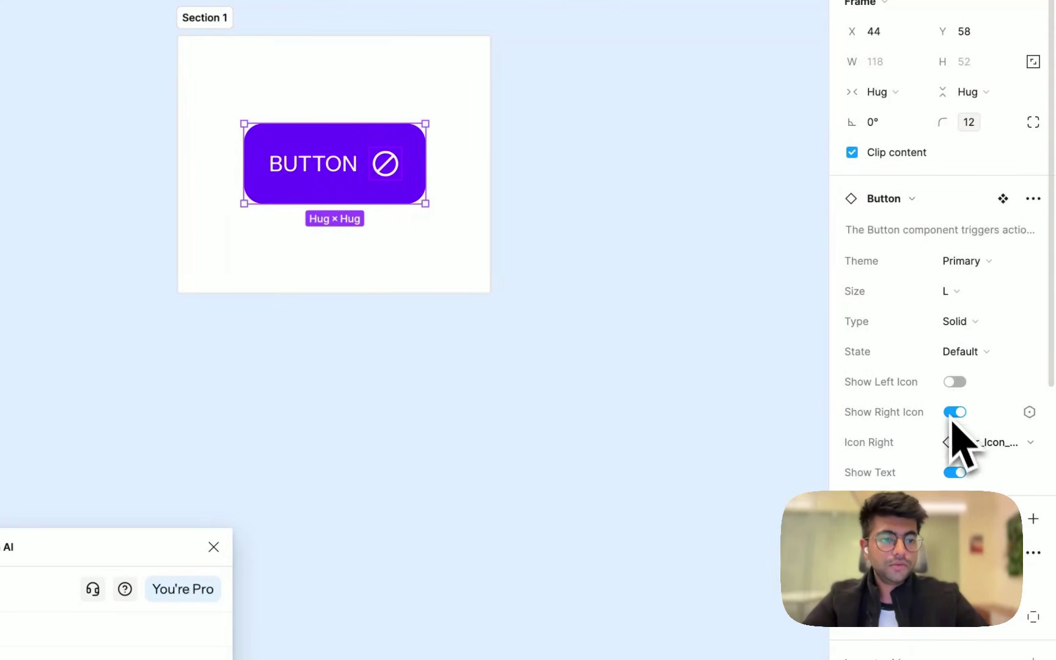
click(954, 471)
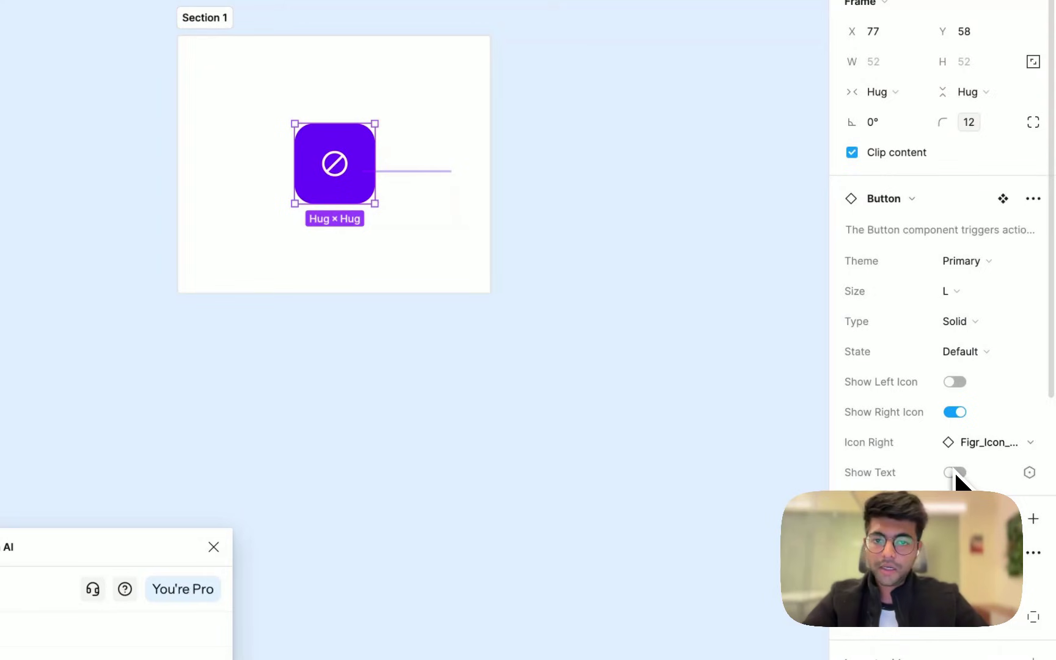
click(953, 471)
click(957, 413)
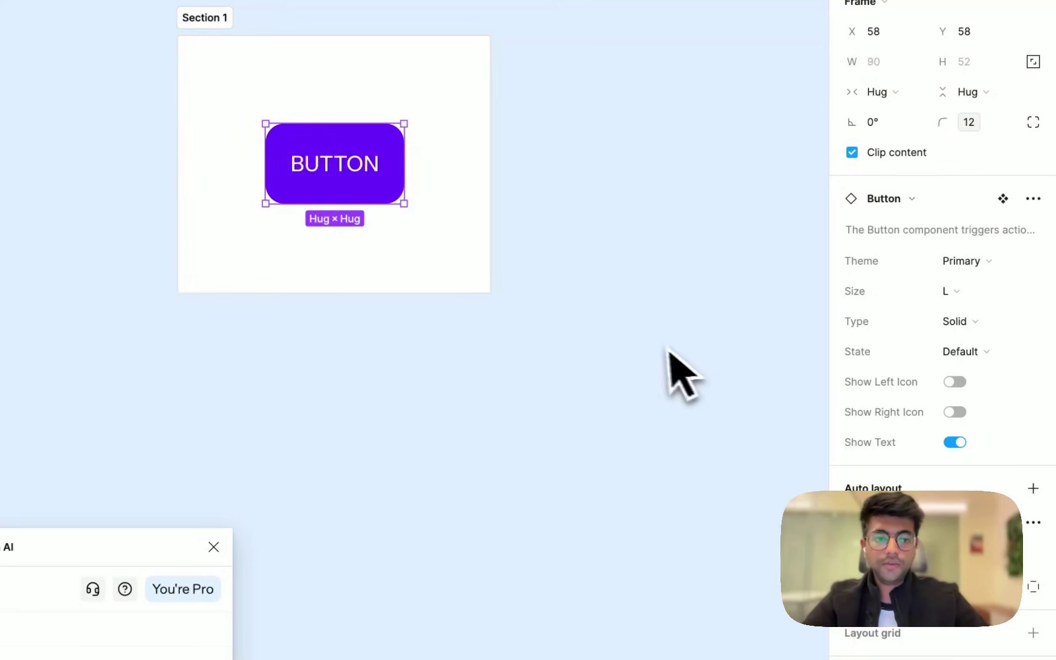